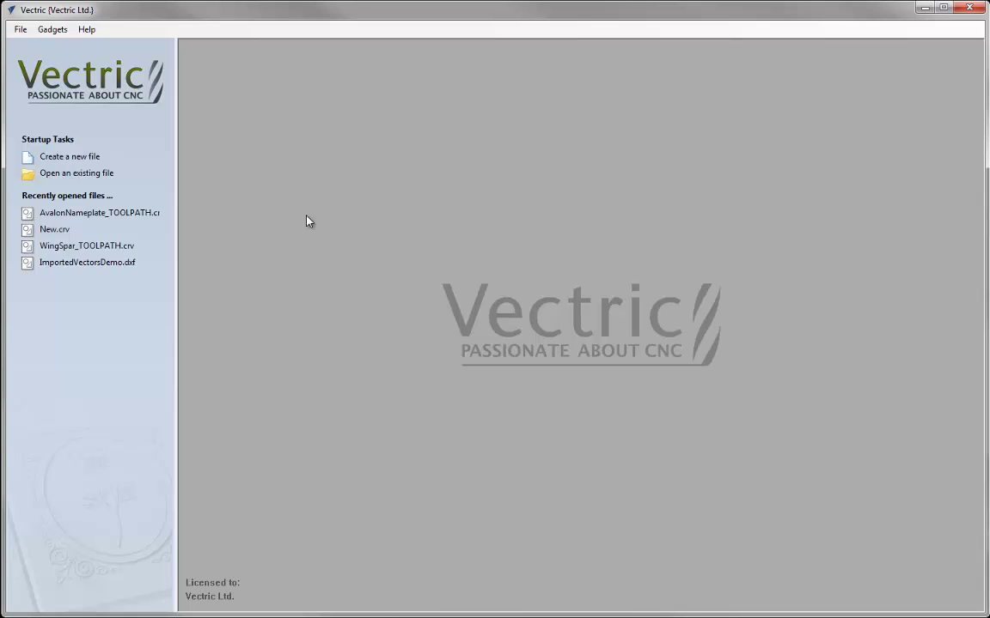
- Create a new job 10 inches wide, 10 inches high and 0.75 inches thick
click(73, 157)
text(10)
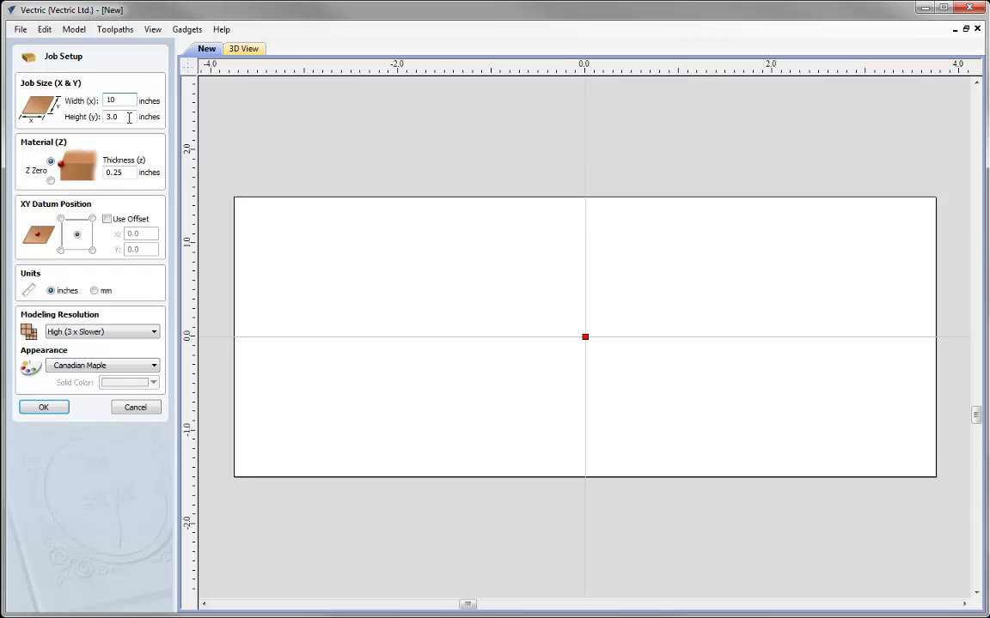
drag(129, 118, 93, 120)
text(10)
key(Tab)
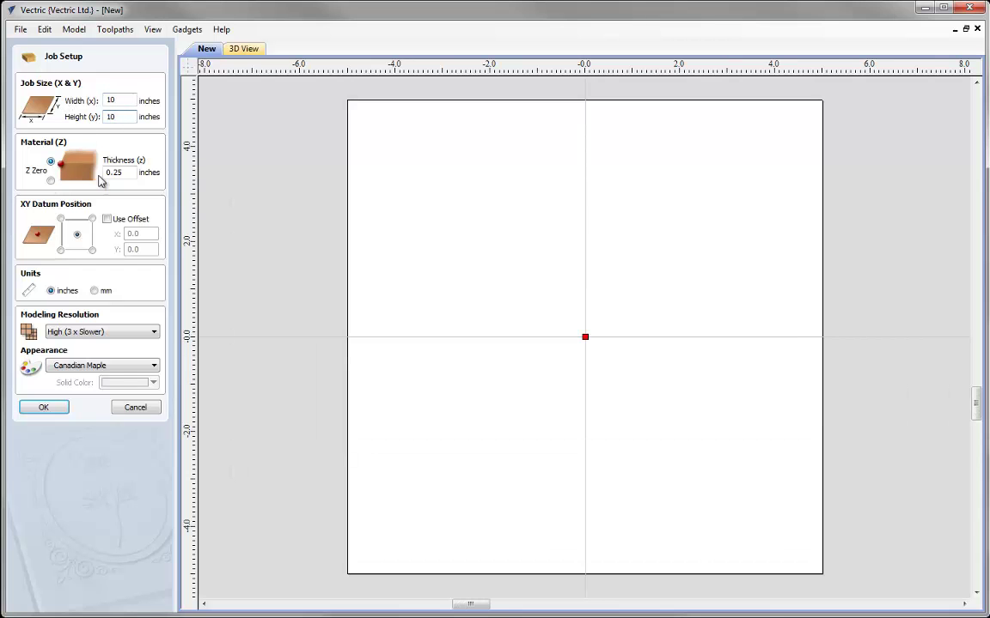
text(0.75)
- Place the XY datum at the material's lower-left corner, choose Standard (fastest) modeling resolution, and finish the job setup
click(60, 250)
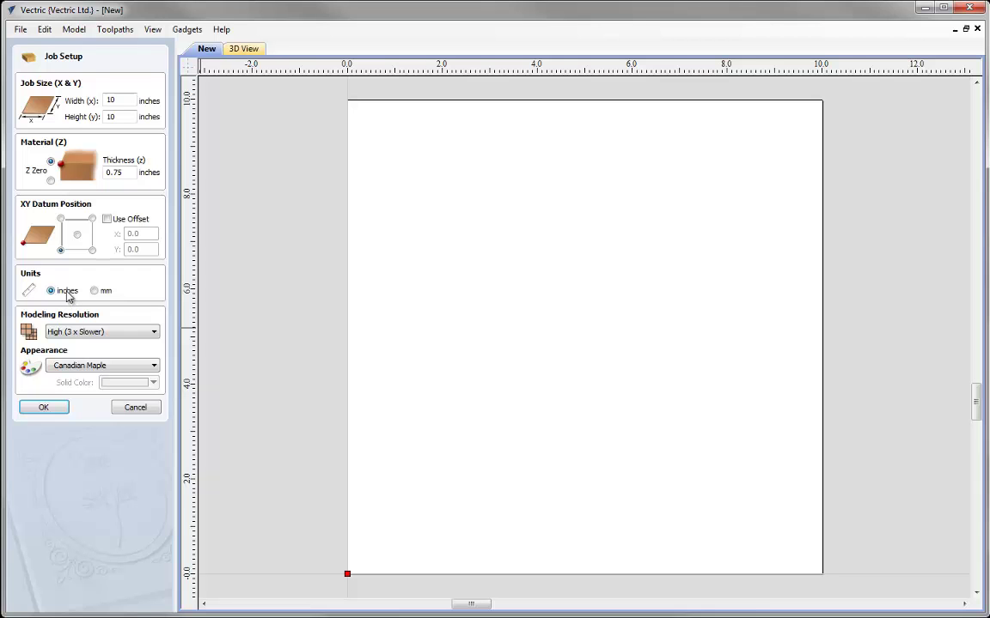
click(154, 333)
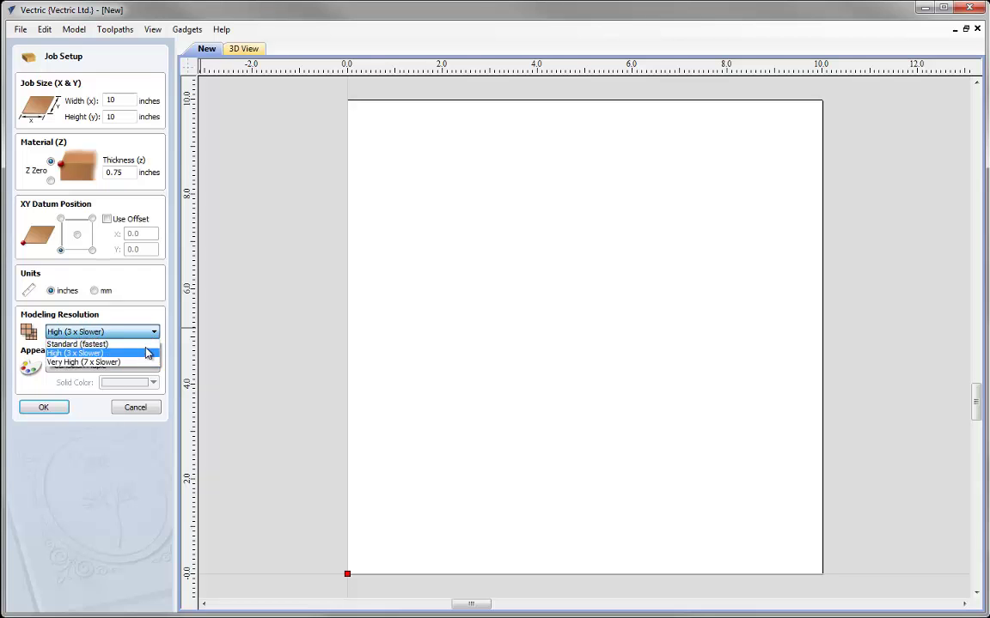
click(120, 345)
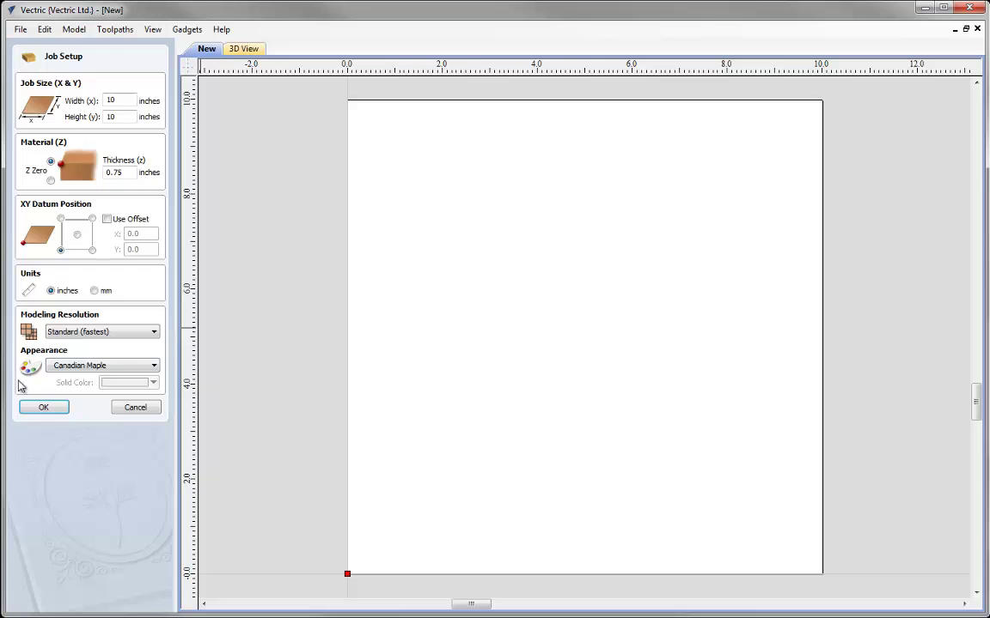
click(48, 409)
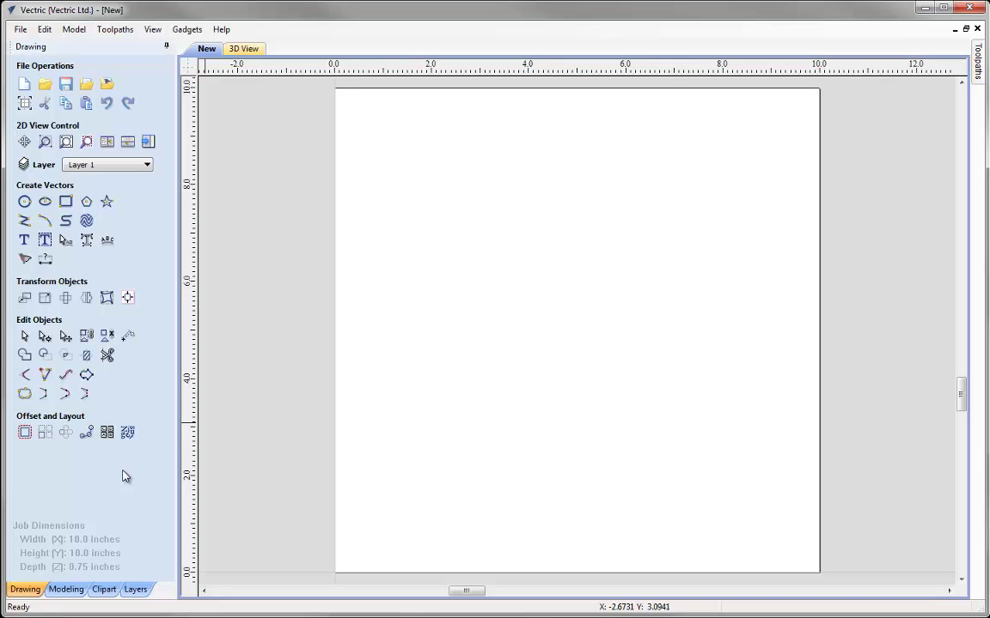
- Import the 3D model file Magnolia_Flower-57649-A.v3m as a component
click(68, 590)
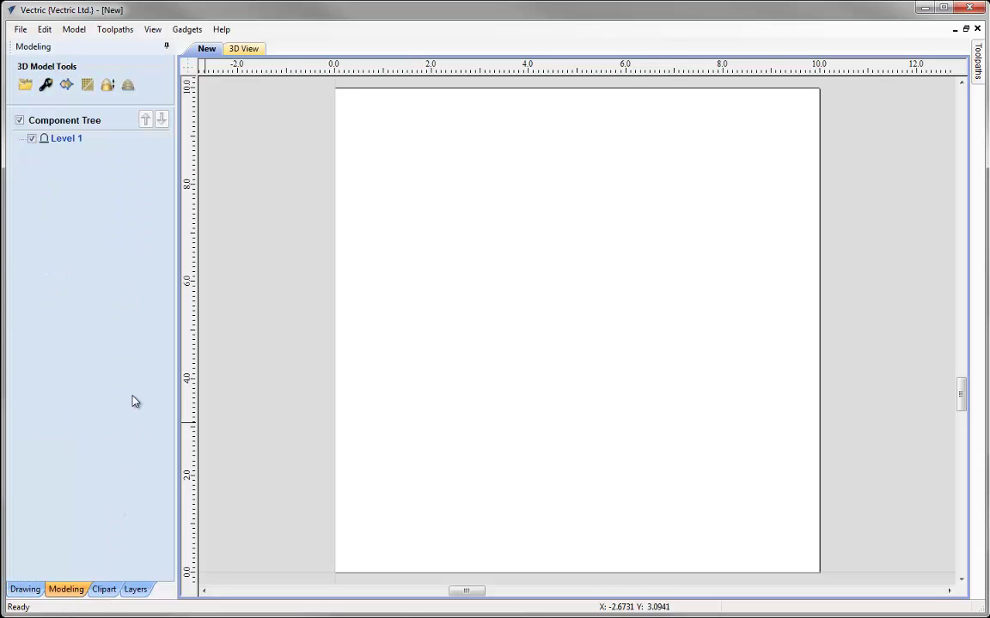
click(25, 88)
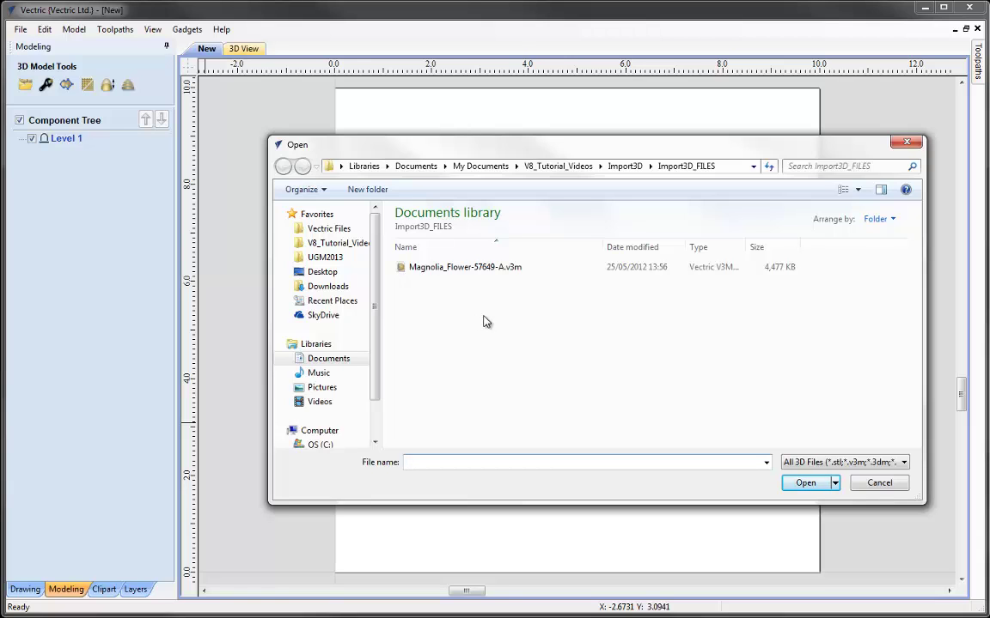
click(482, 270)
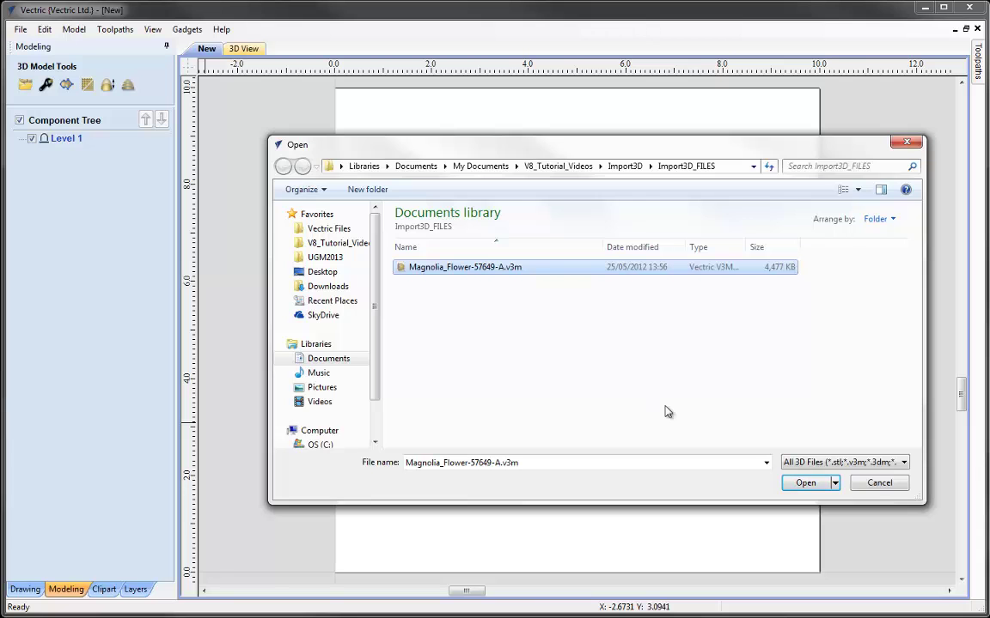
click(809, 485)
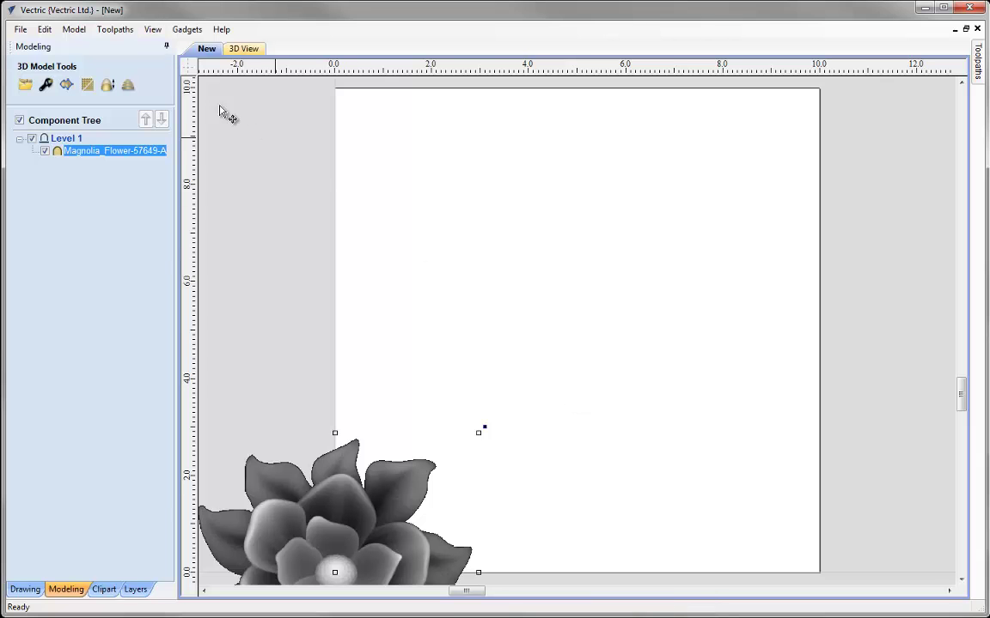
- Tile the 2D and 3D windows vertically and show the 3D view isometrically
click(155, 30)
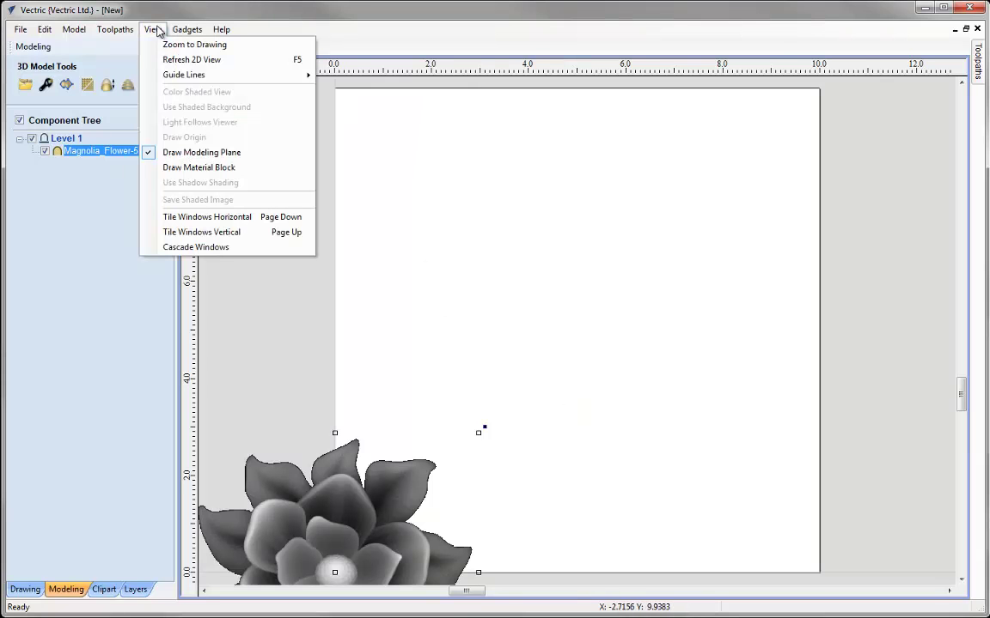
click(232, 237)
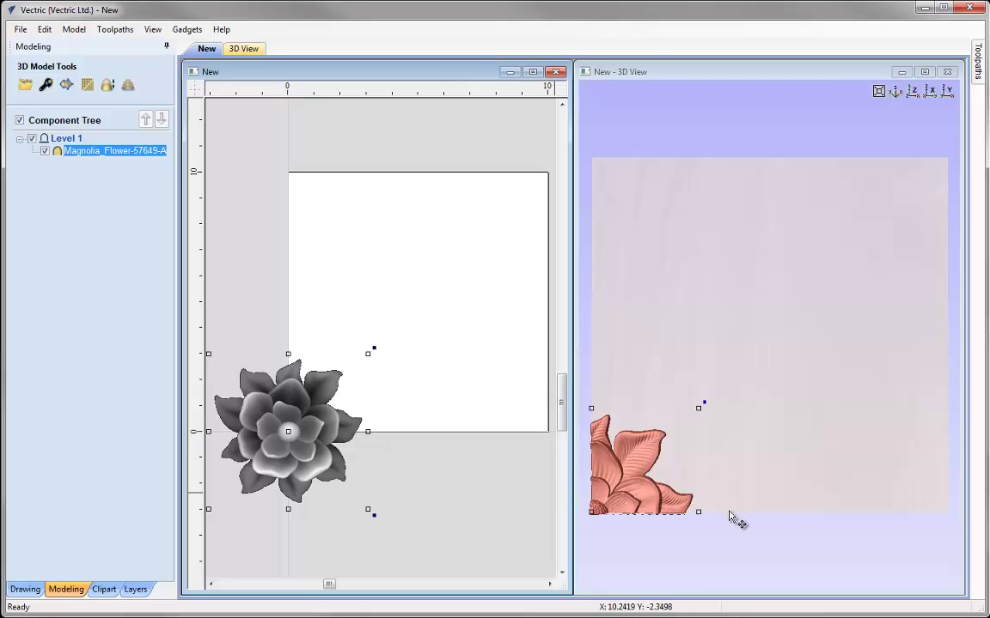
drag(724, 495, 839, 342)
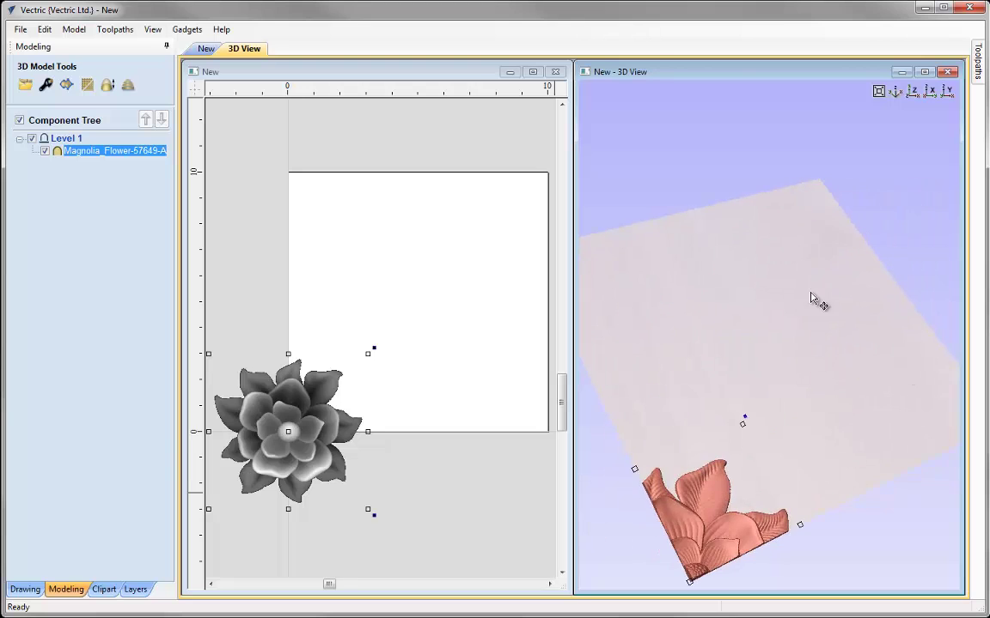
click(895, 94)
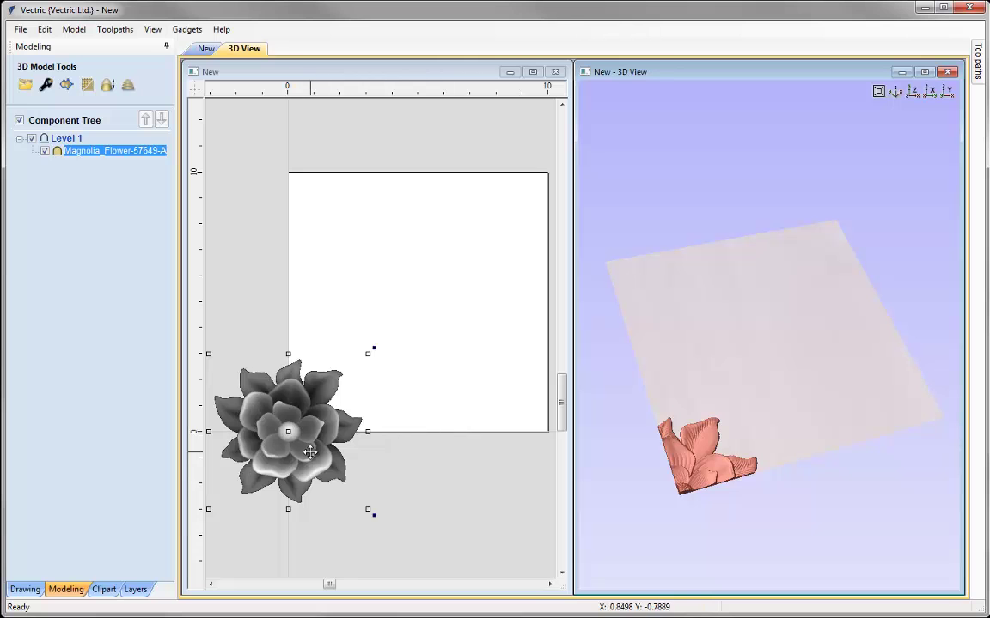
- Center the magnolia component both horizontally and vertically in the material, then deselect it
click(25, 589)
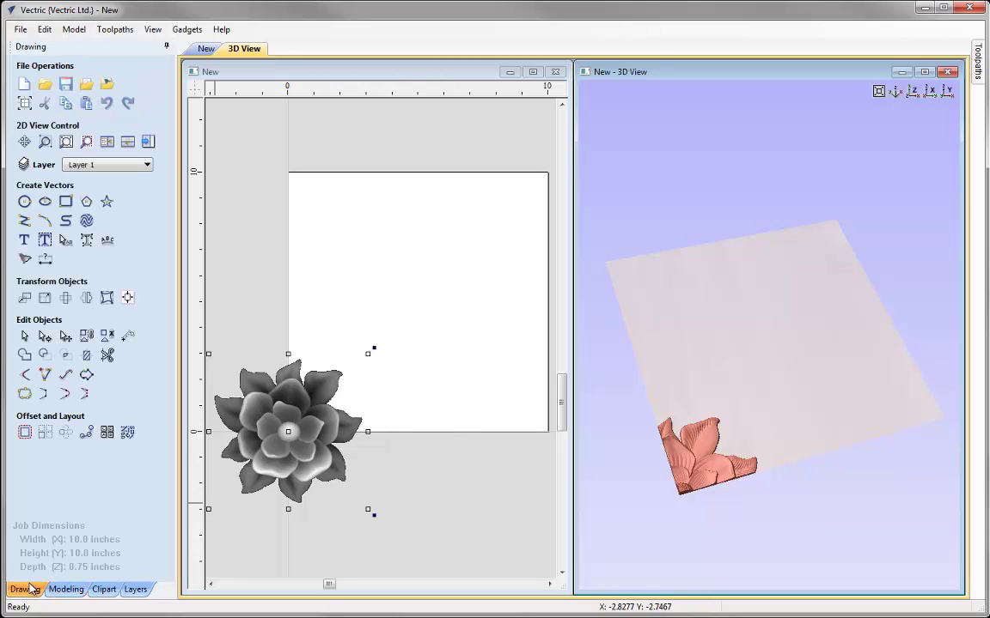
click(127, 299)
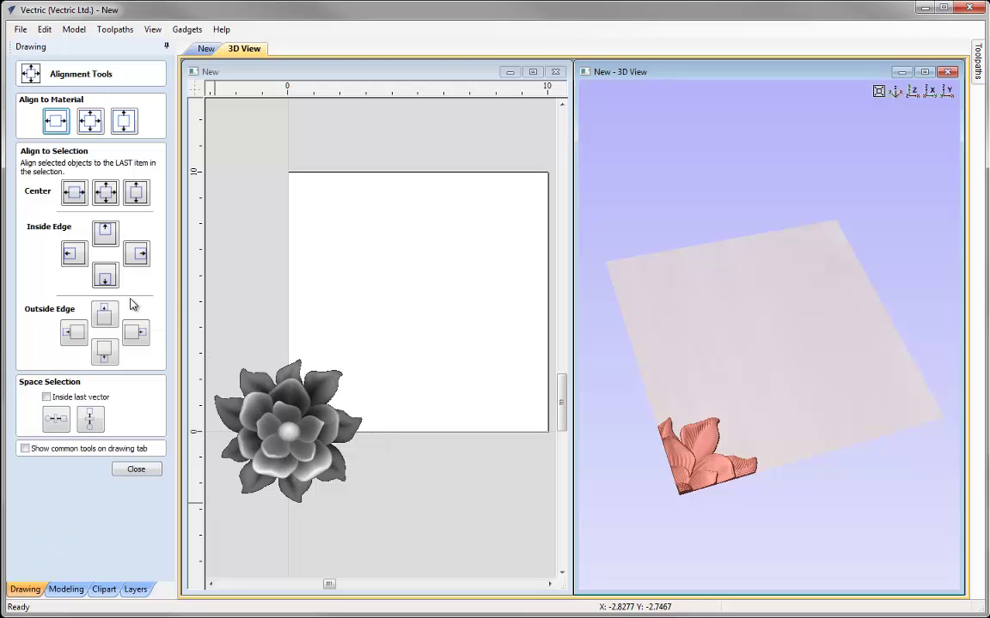
click(91, 122)
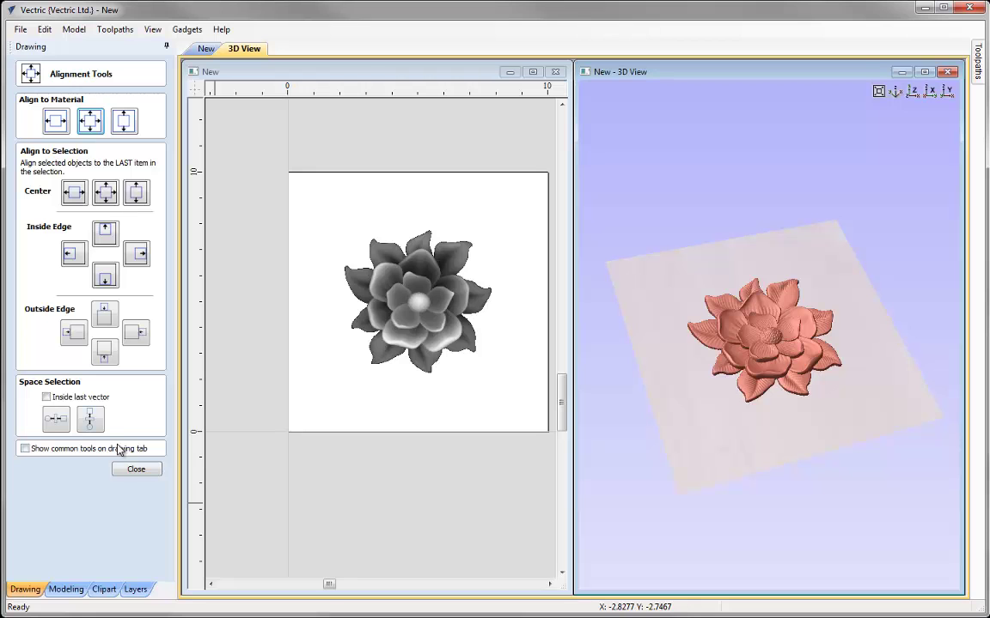
click(134, 472)
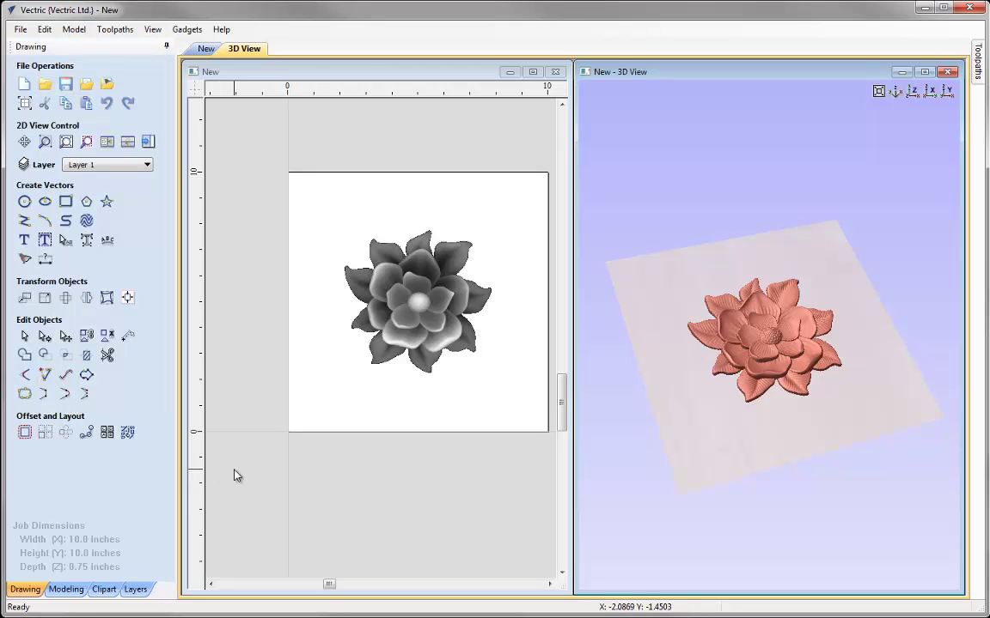
click(237, 476)
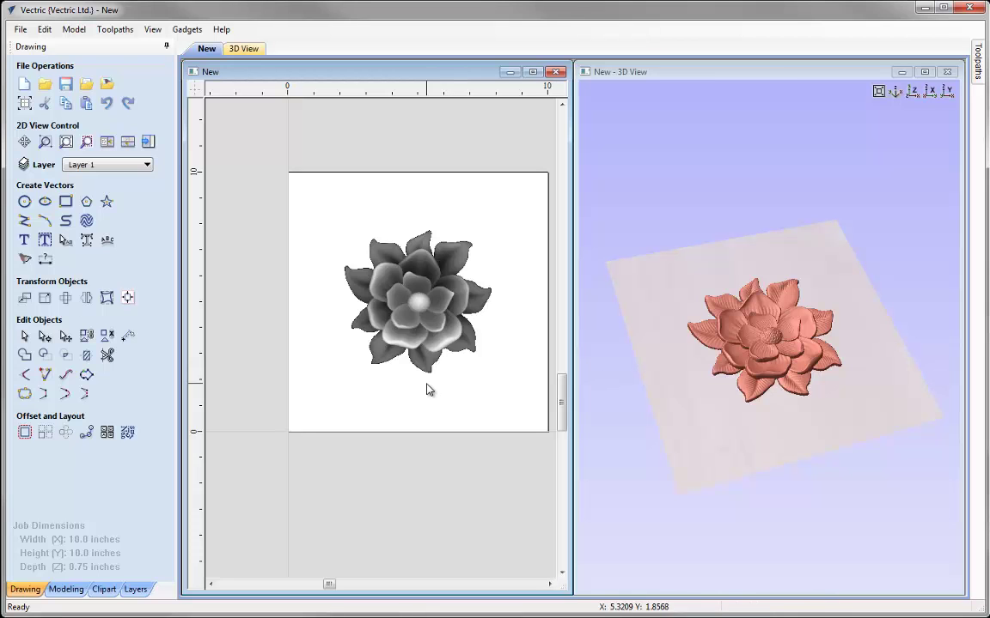
- Try scaling the flower freehand to about 7.04 by 6.83 inches and rotating it by its corner handle
click(418, 318)
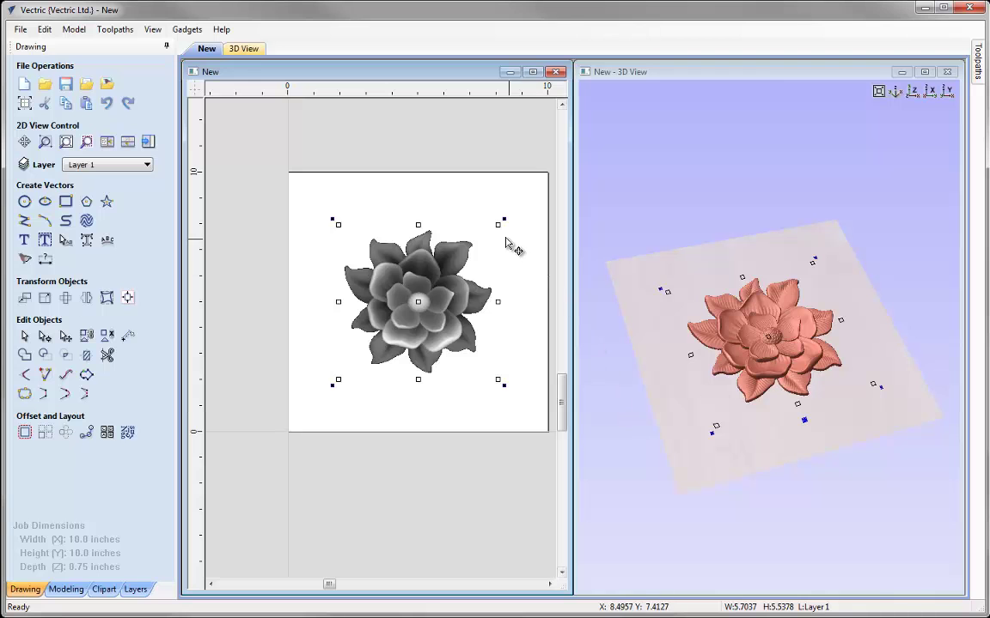
drag(502, 224, 513, 210)
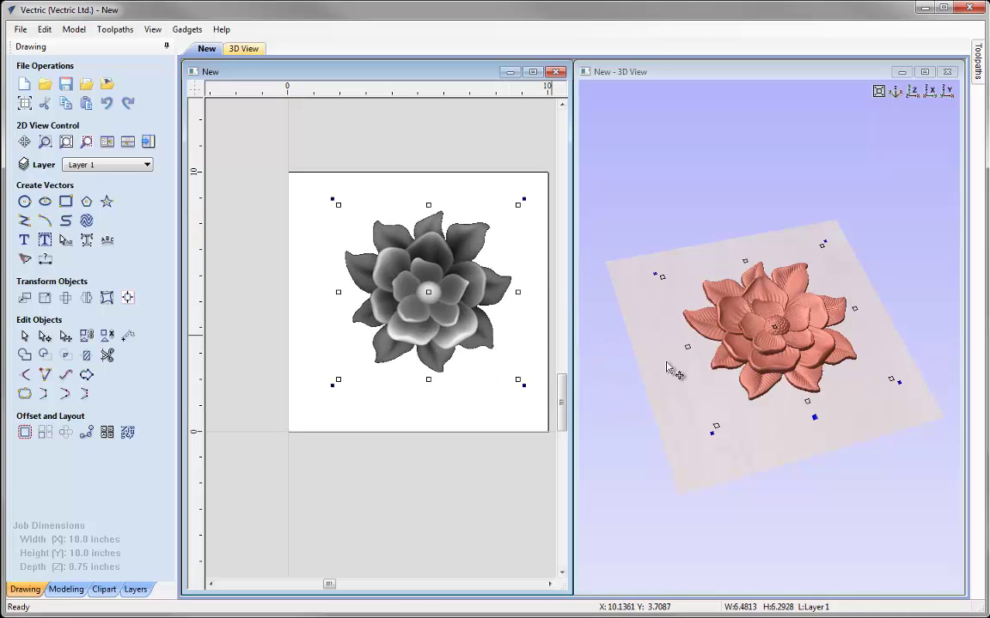
click(719, 431)
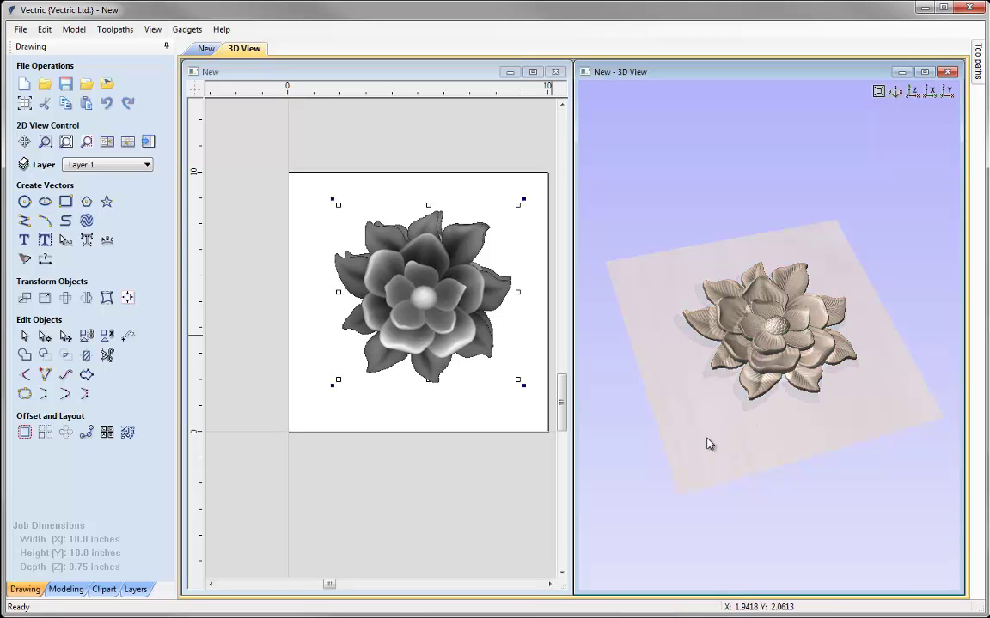
click(707, 441)
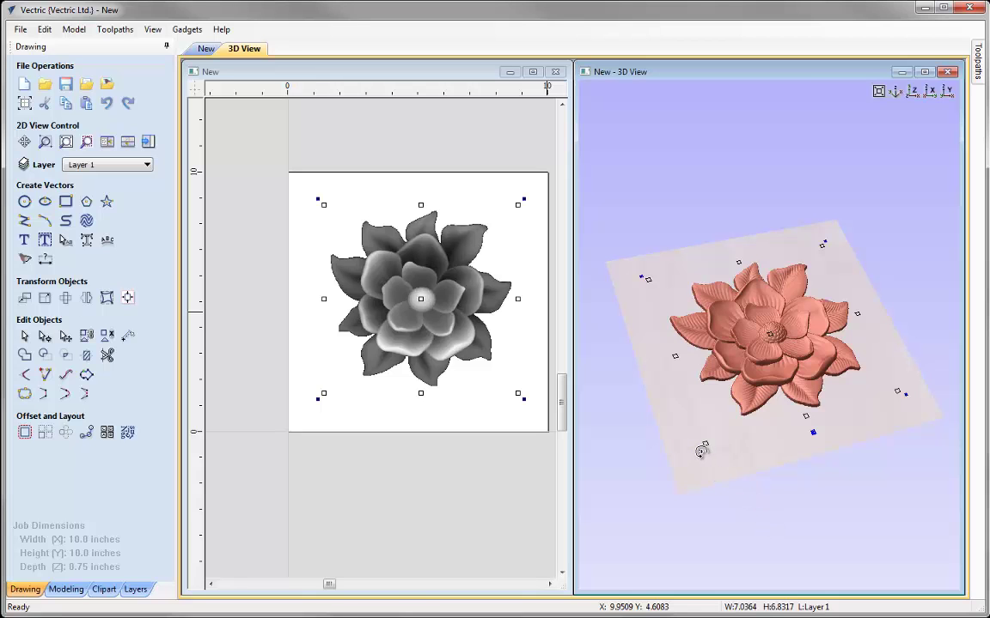
drag(702, 452, 664, 426)
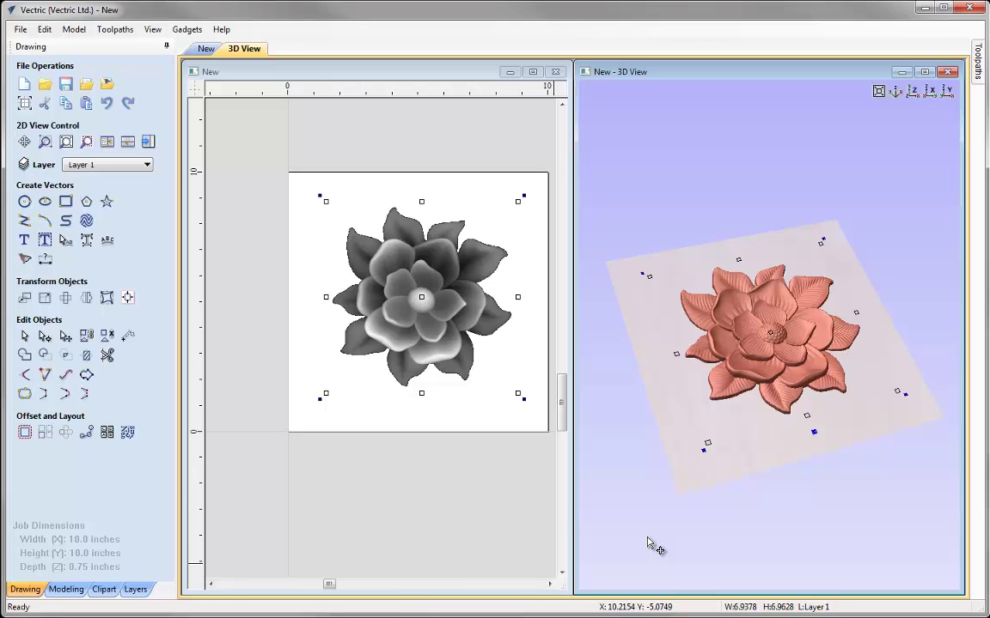
- Undo the freehand rotation and both freehand size changes of the flower
click(108, 105)
click(108, 105)
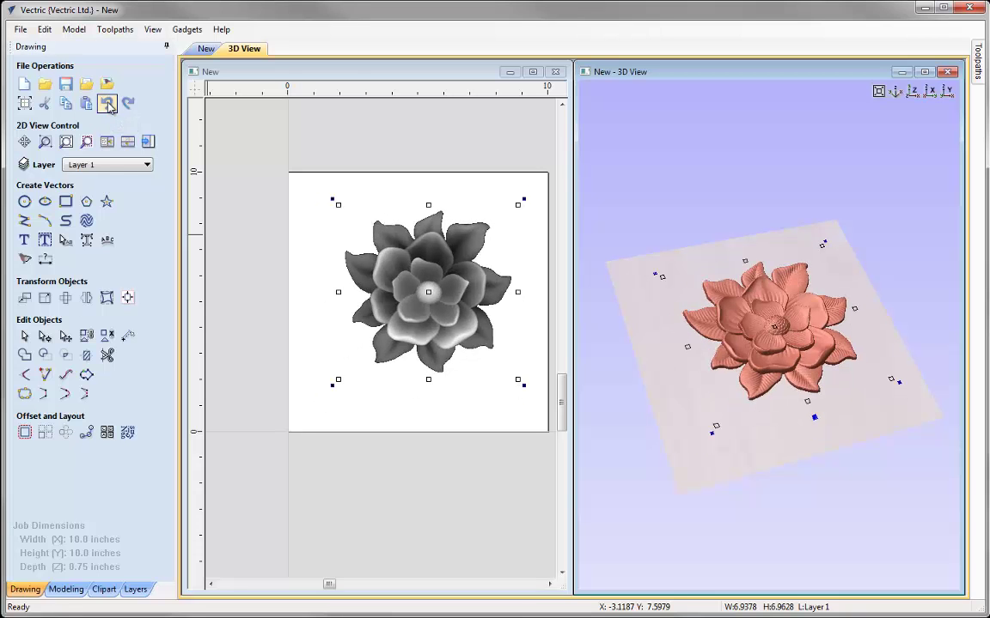
click(106, 103)
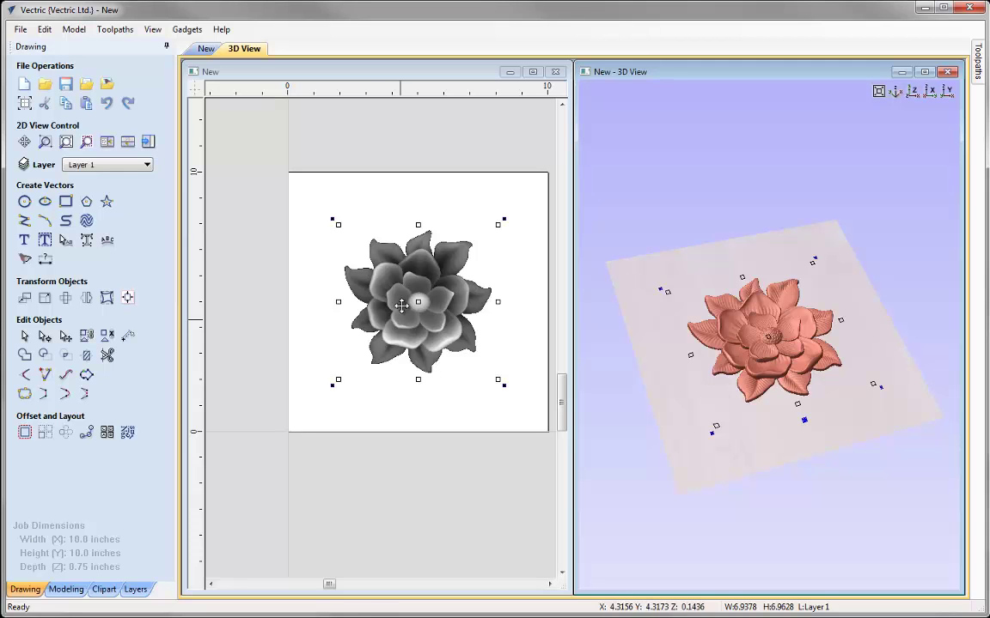
- Set the flower's width to 11 inches with X and Y linked, anchored at its center
click(45, 297)
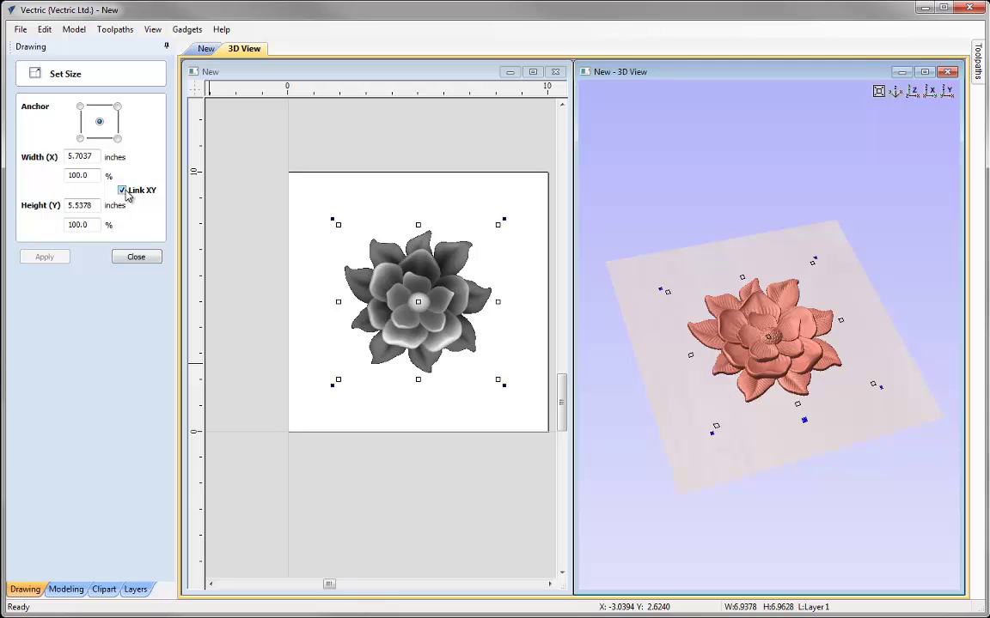
drag(90, 157, 60, 158)
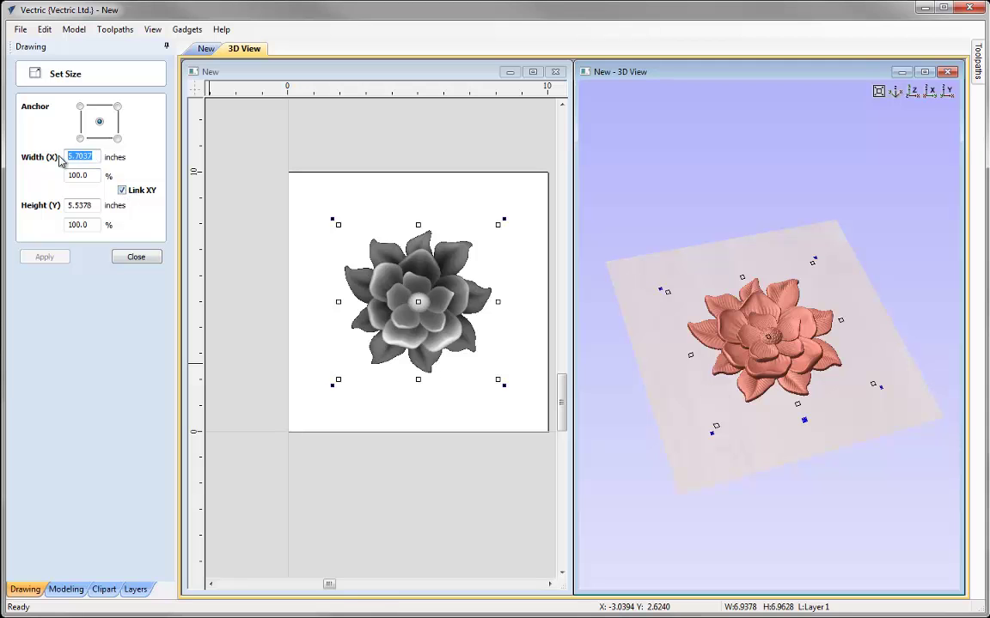
text(11)
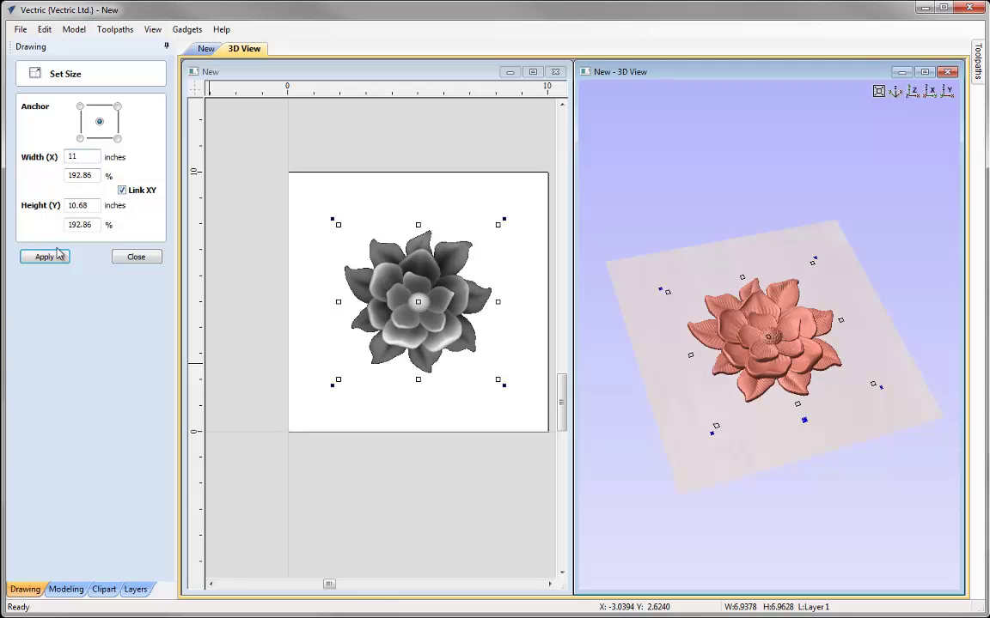
click(45, 257)
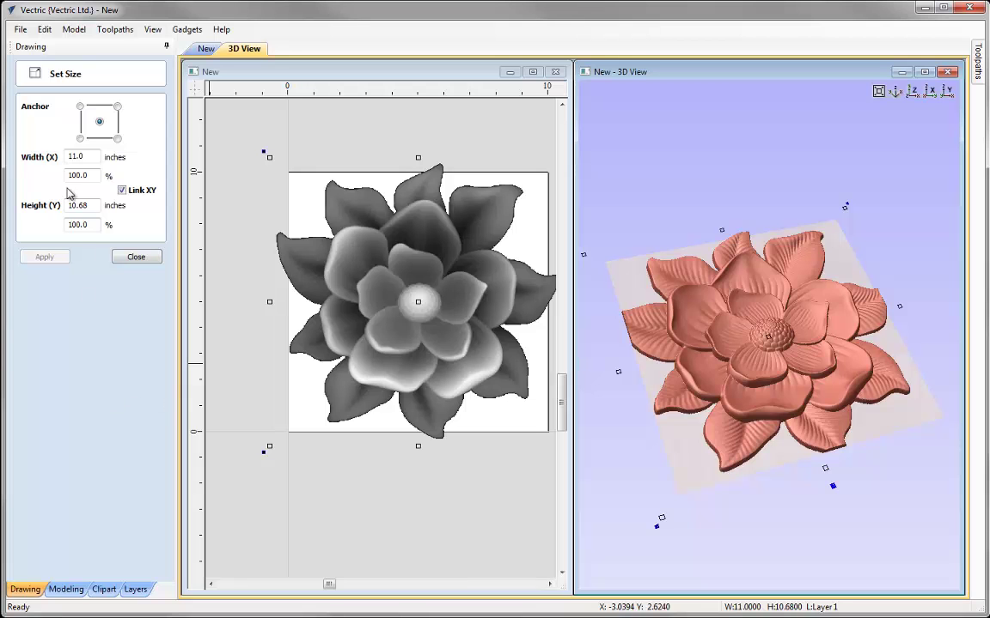
- Set the flower's width to 9 inches with X and Y linked, and finish resizing
double_click(90, 160)
text(9)
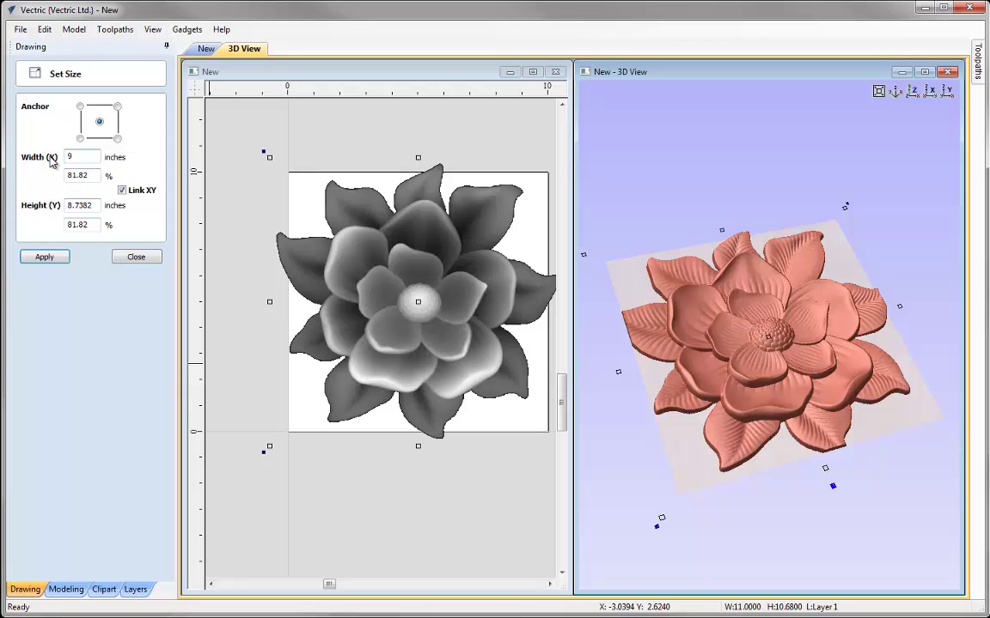
click(62, 266)
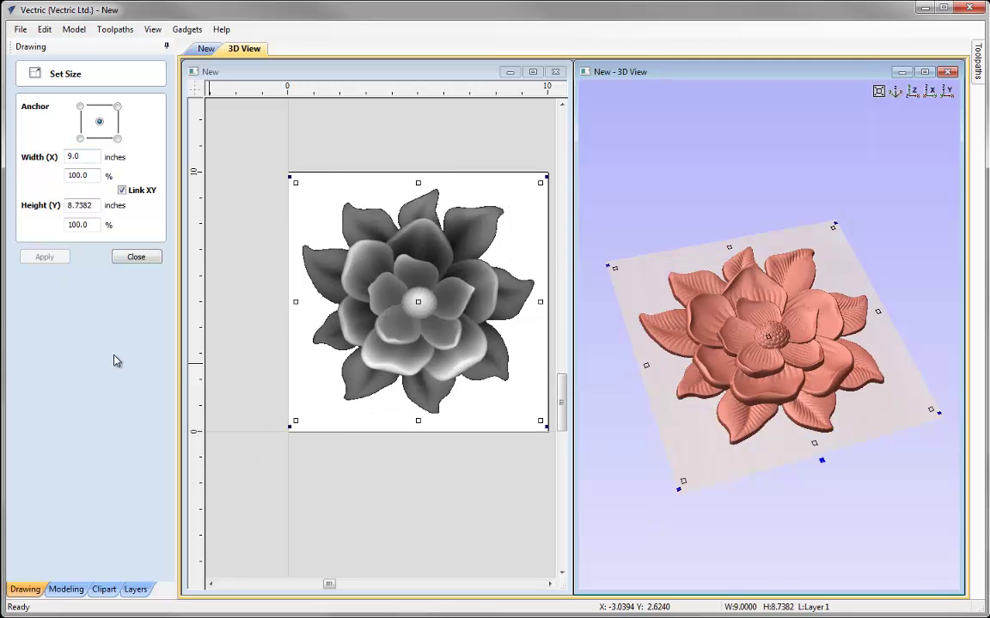
click(126, 261)
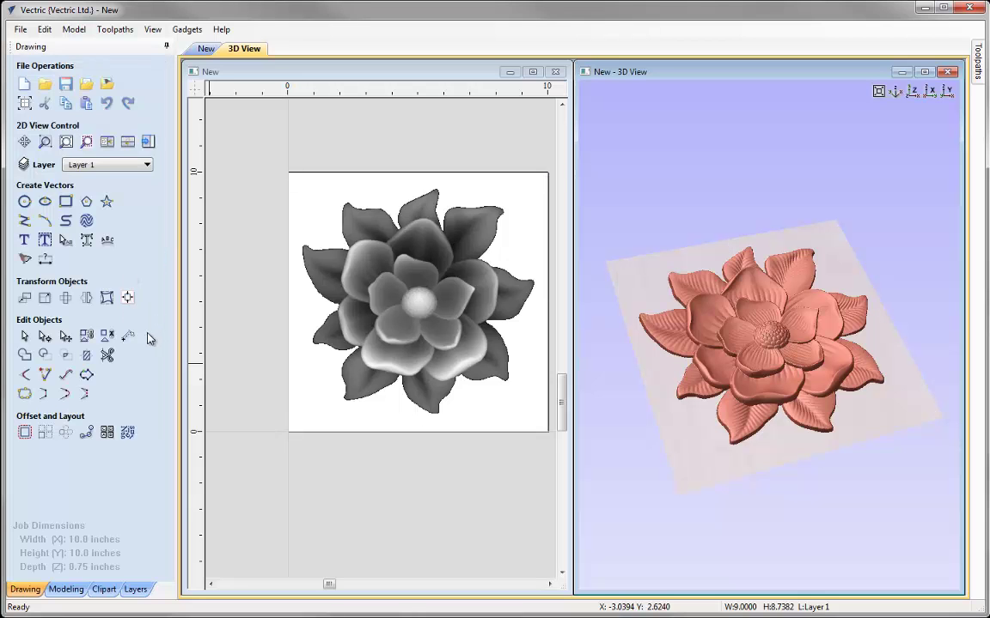
- Rotate the flower by 5 degrees about its center point
click(107, 297)
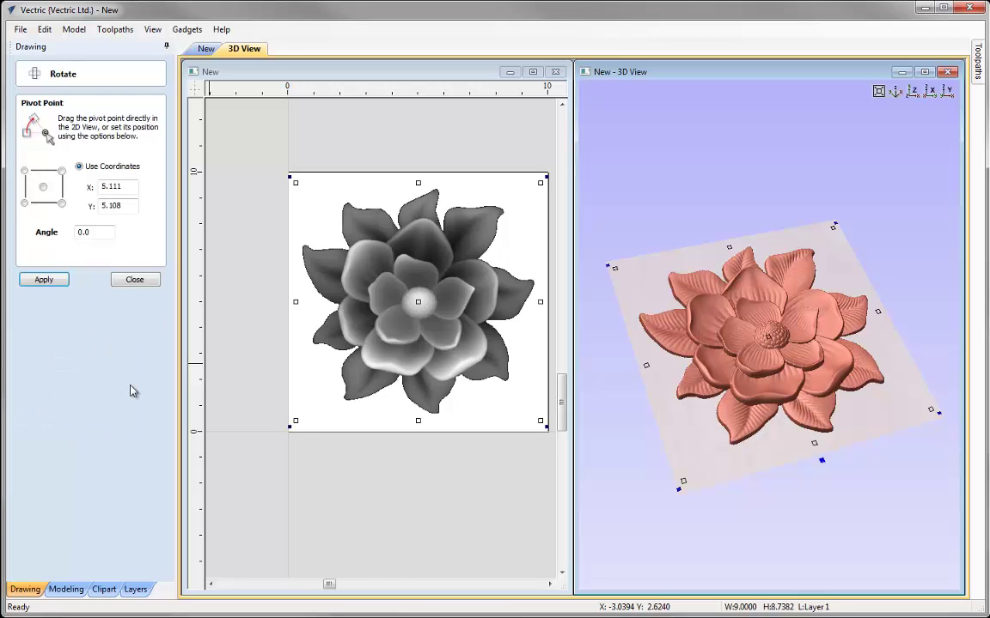
click(43, 186)
double_click(86, 232)
text(5)
click(43, 279)
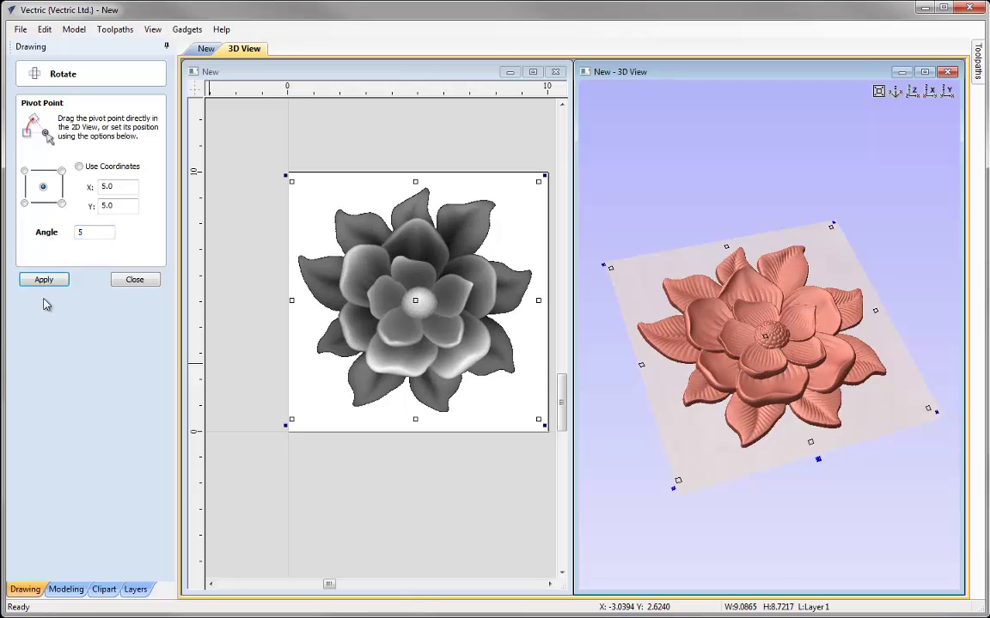
- Mirror the flower horizontally about the job center without creating a copy
click(128, 280)
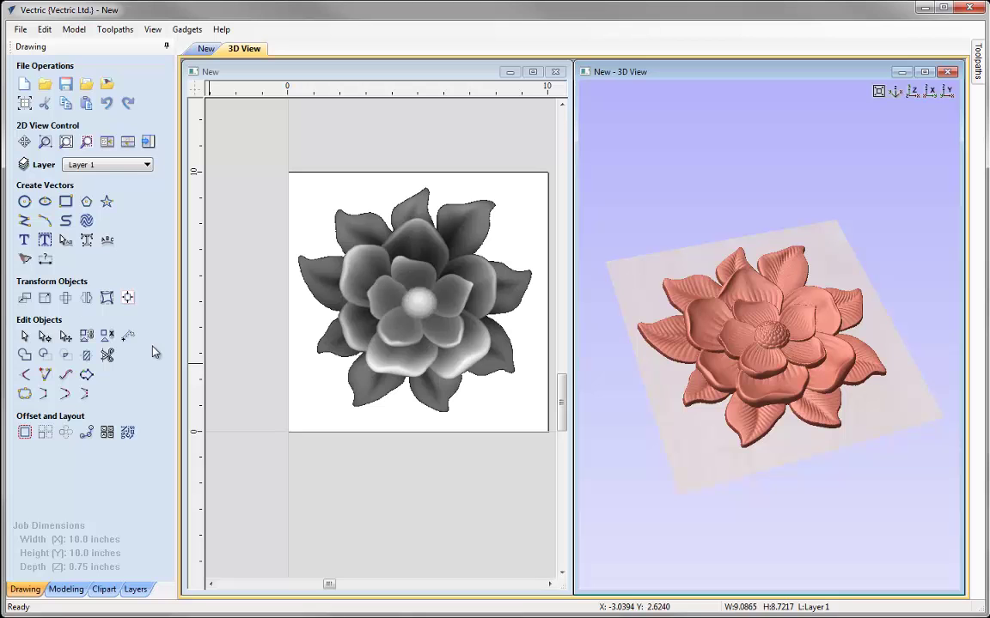
click(86, 297)
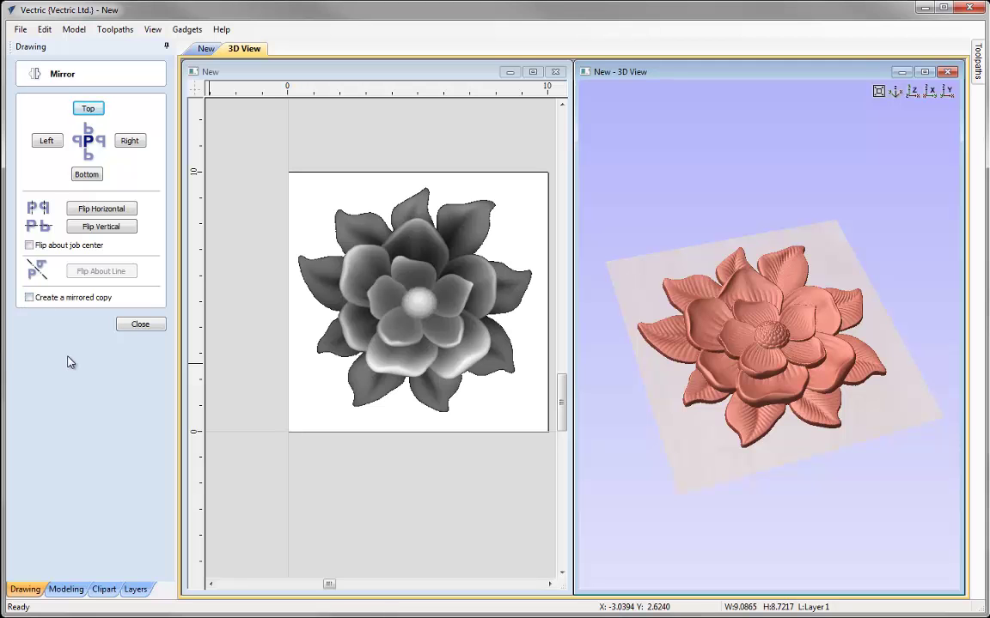
click(29, 245)
click(102, 208)
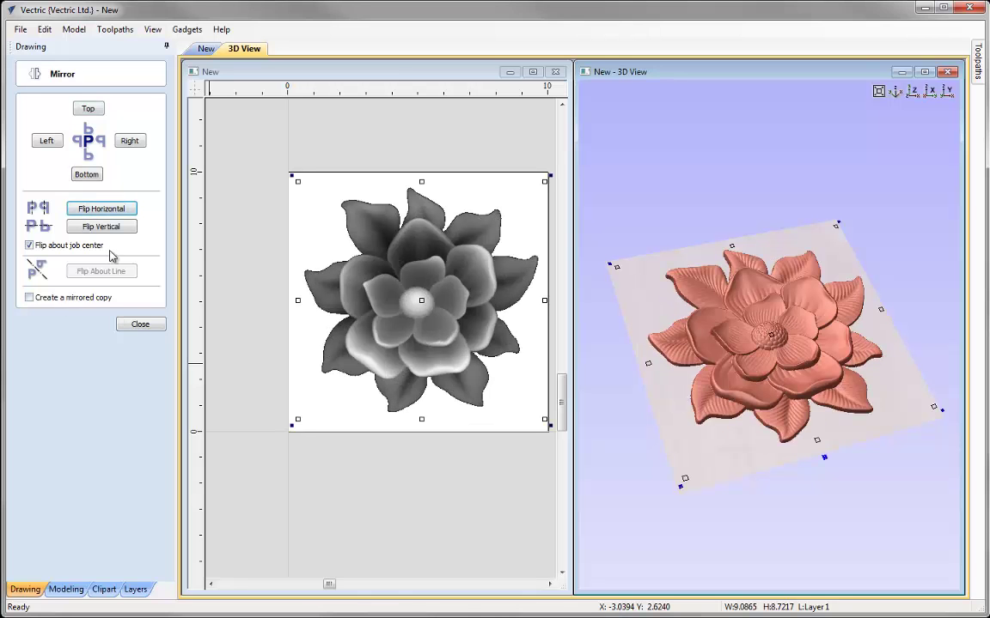
click(137, 326)
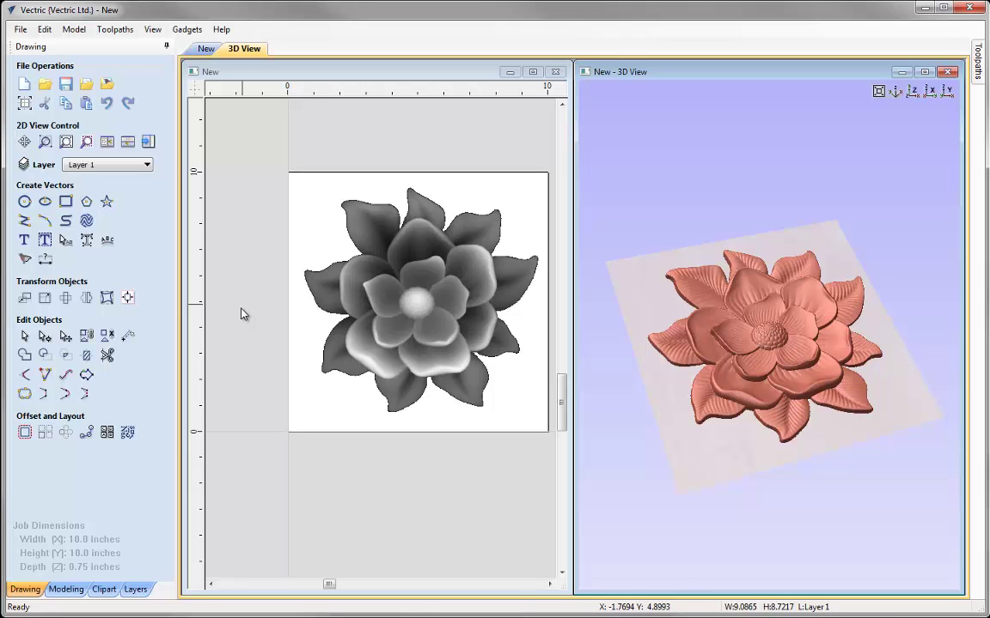
- Set the shape height of the magnolia flower component to 0.55 inches in its component properties
click(66, 589)
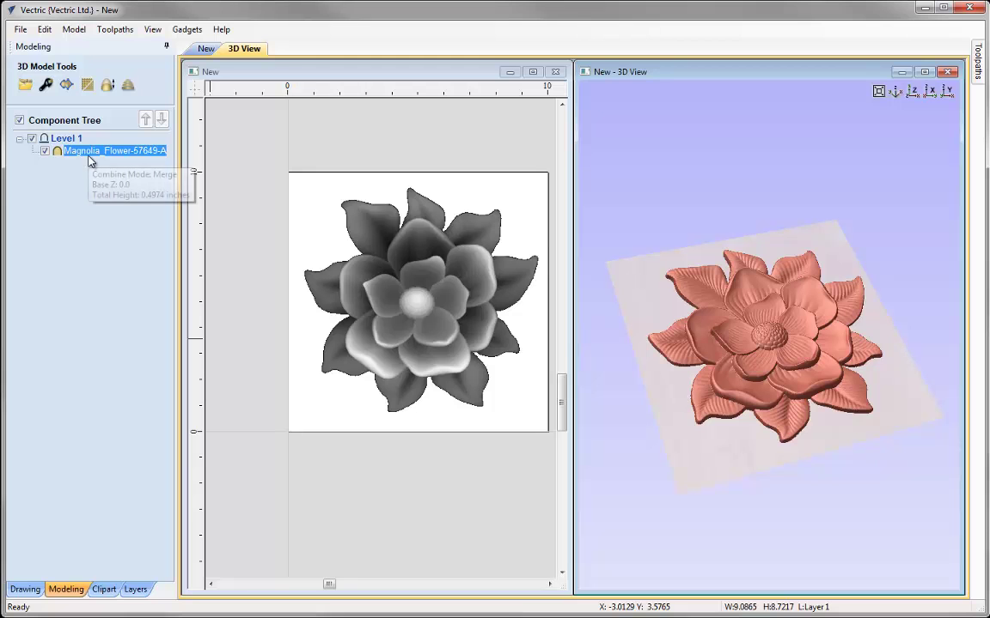
click(46, 86)
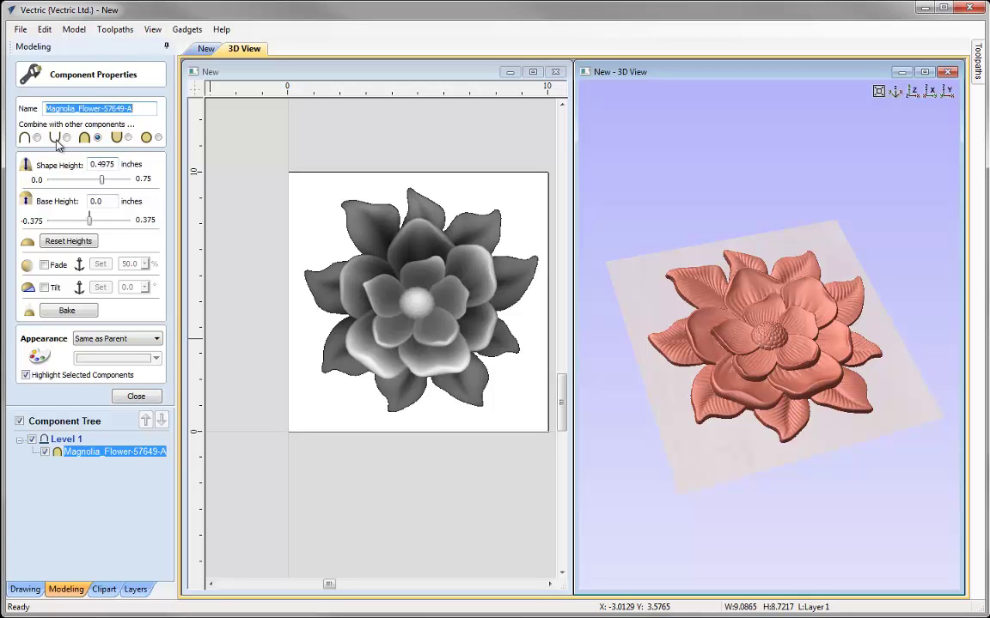
click(104, 164)
double_click(104, 164)
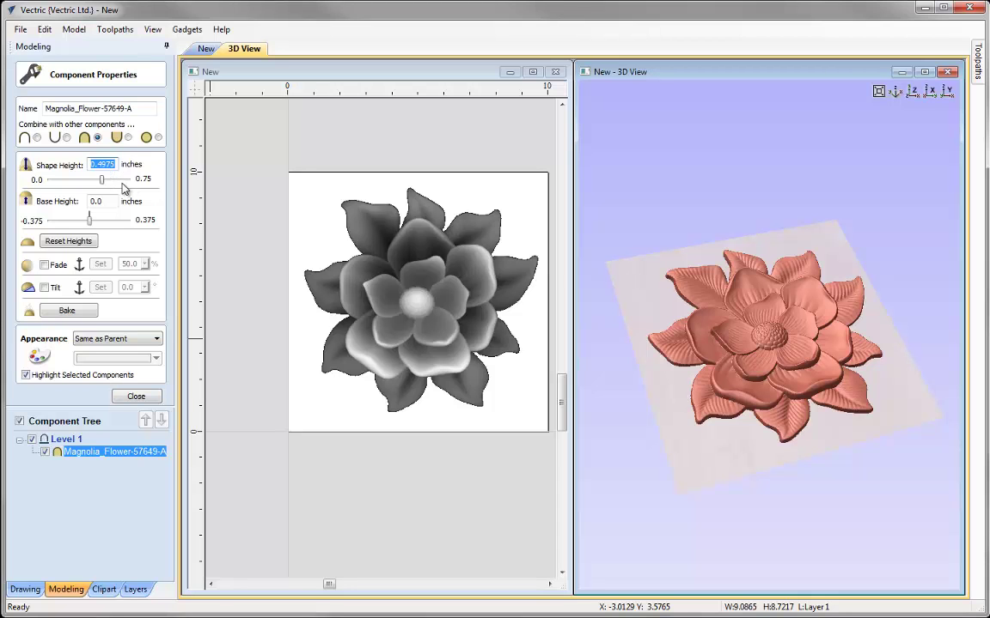
text(0.55)
key(Return)
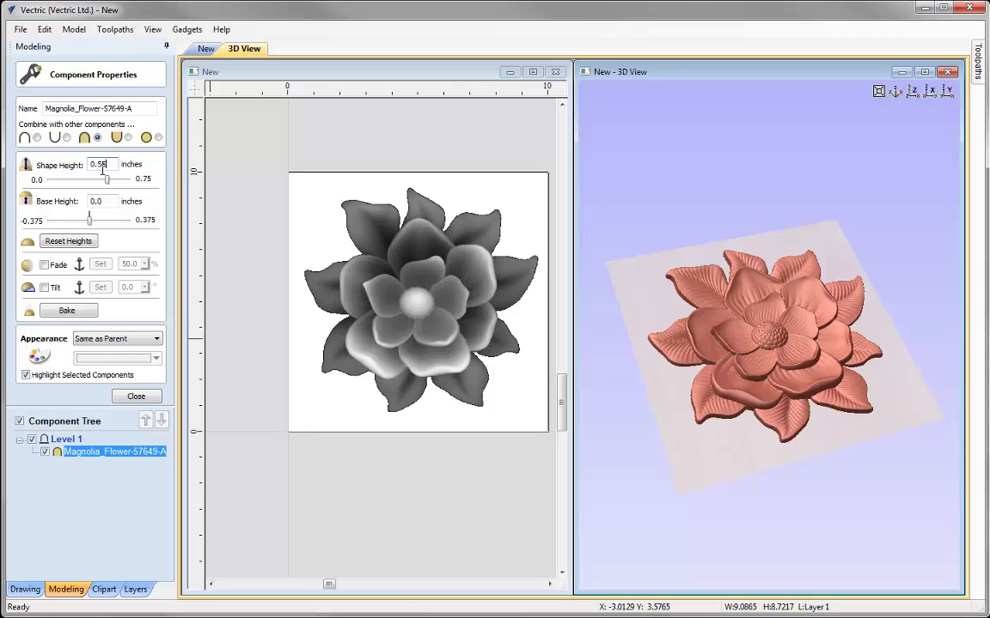
click(125, 397)
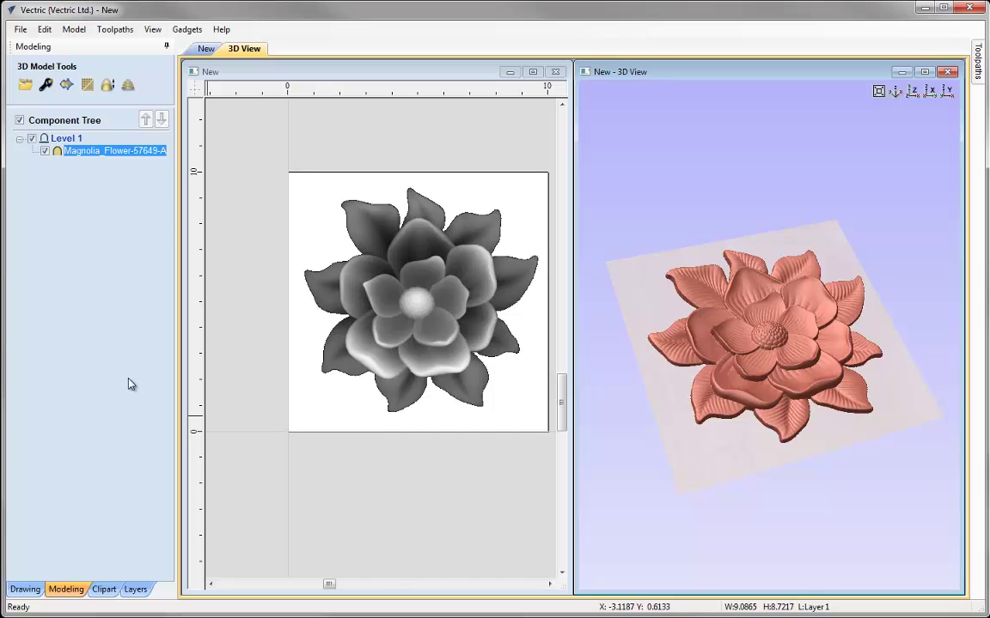
- Switch to the toolpath layout and tile the 2D and 3D windows vertically
key(F12)
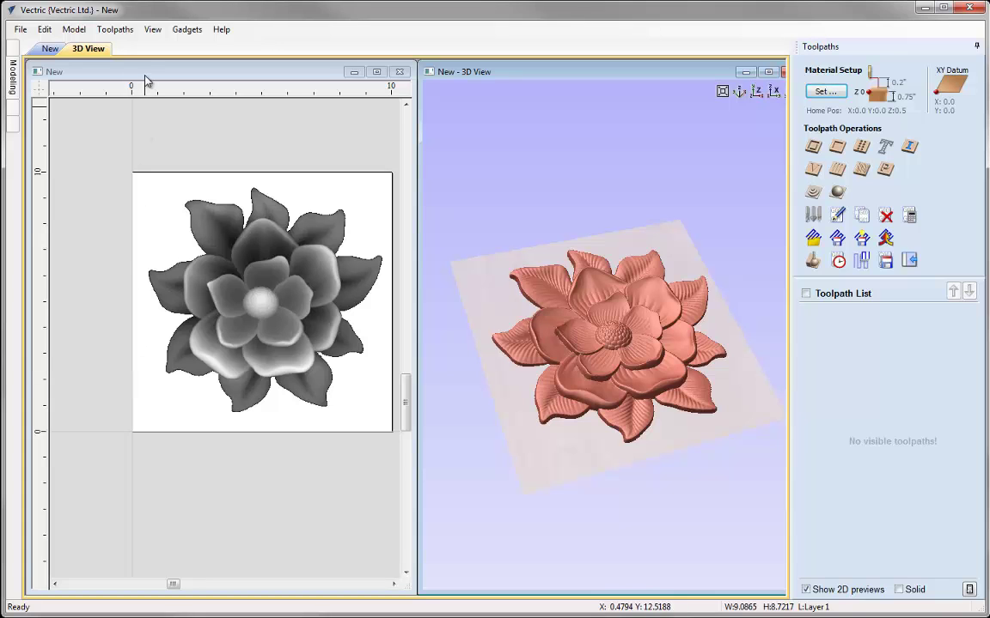
click(152, 30)
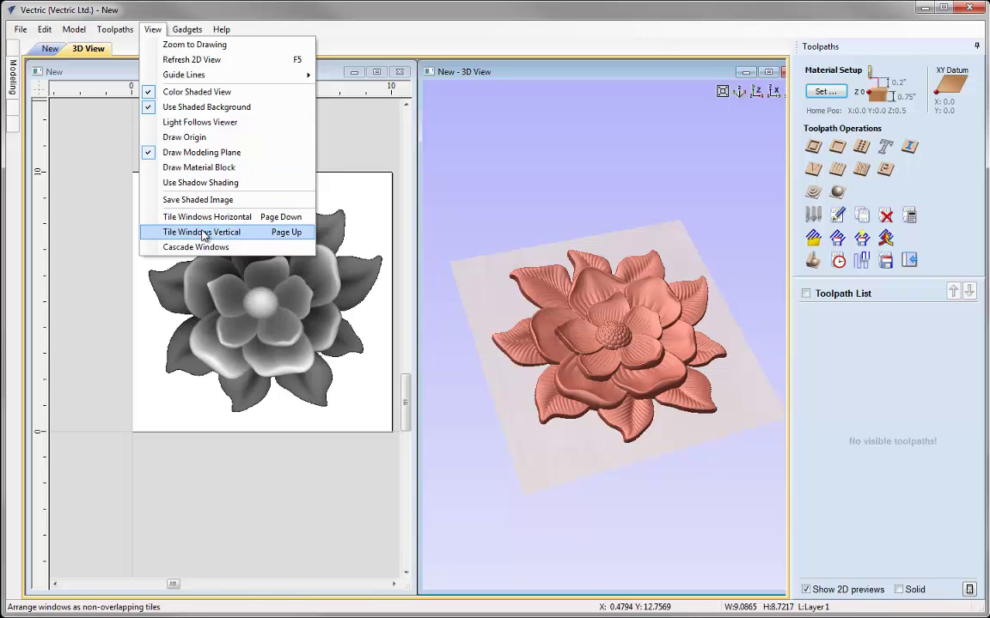
click(201, 232)
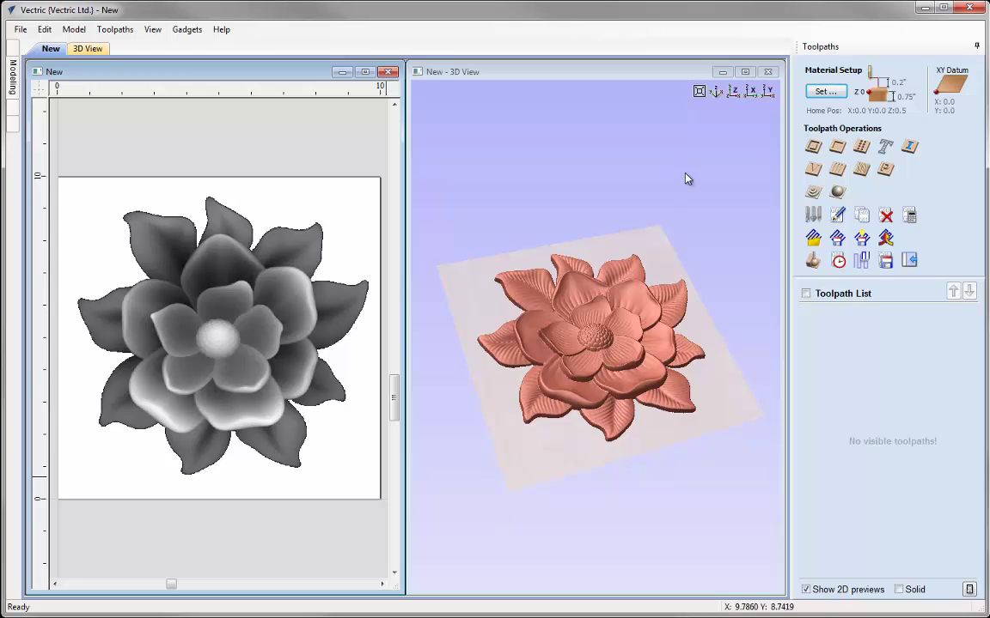
- Set the gap above the model to 0.05 inches in the material setup
click(822, 92)
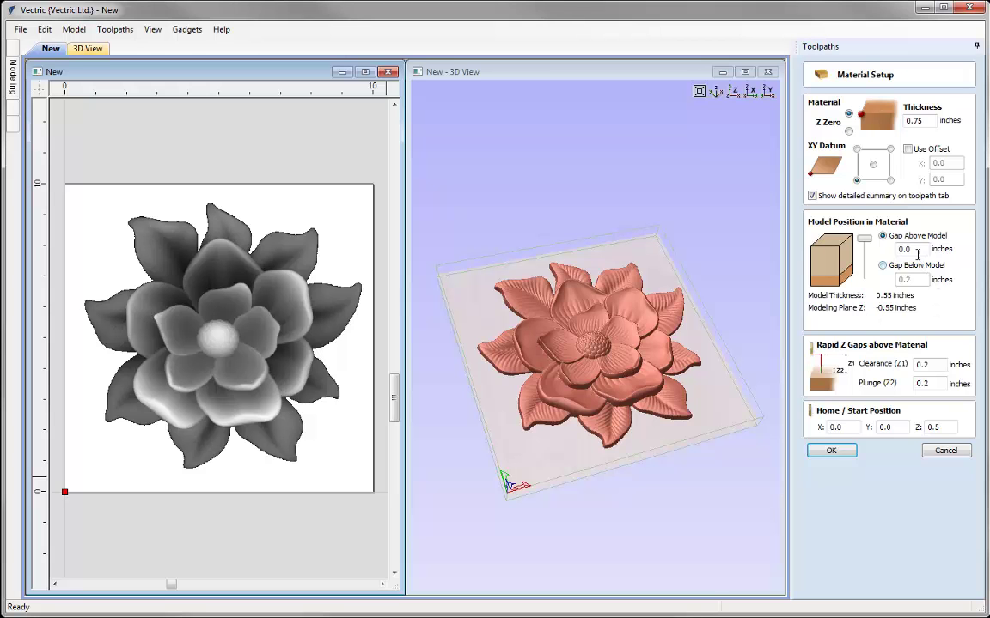
drag(869, 245, 892, 251)
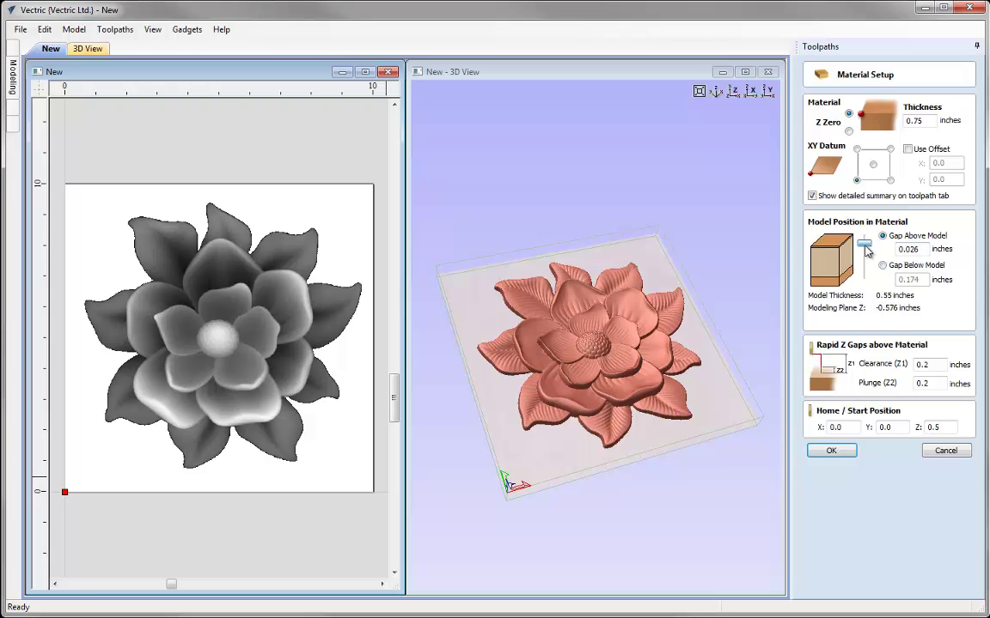
double_click(921, 249)
text(0.05)
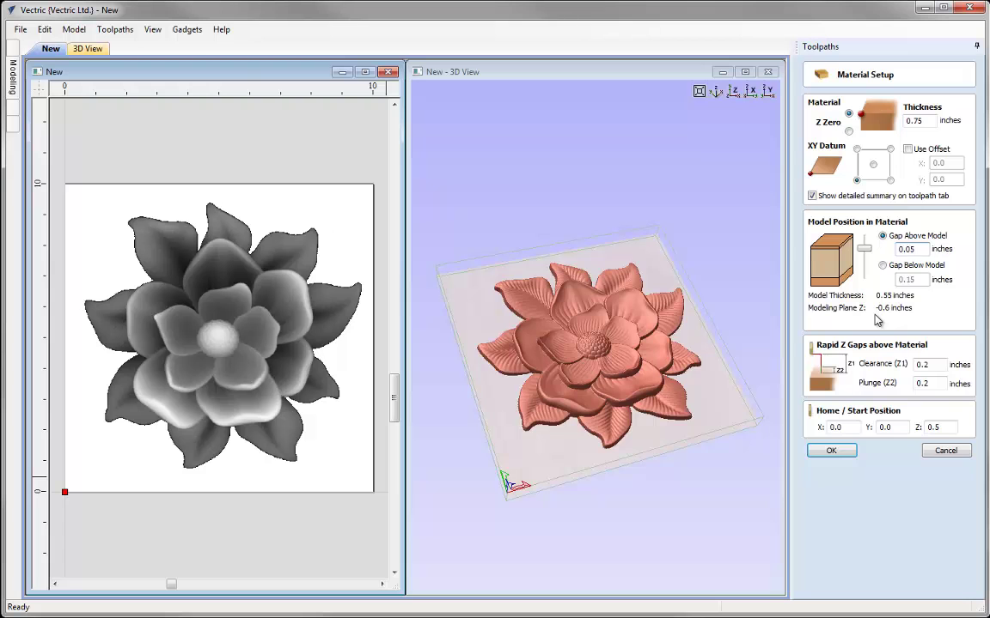
click(831, 452)
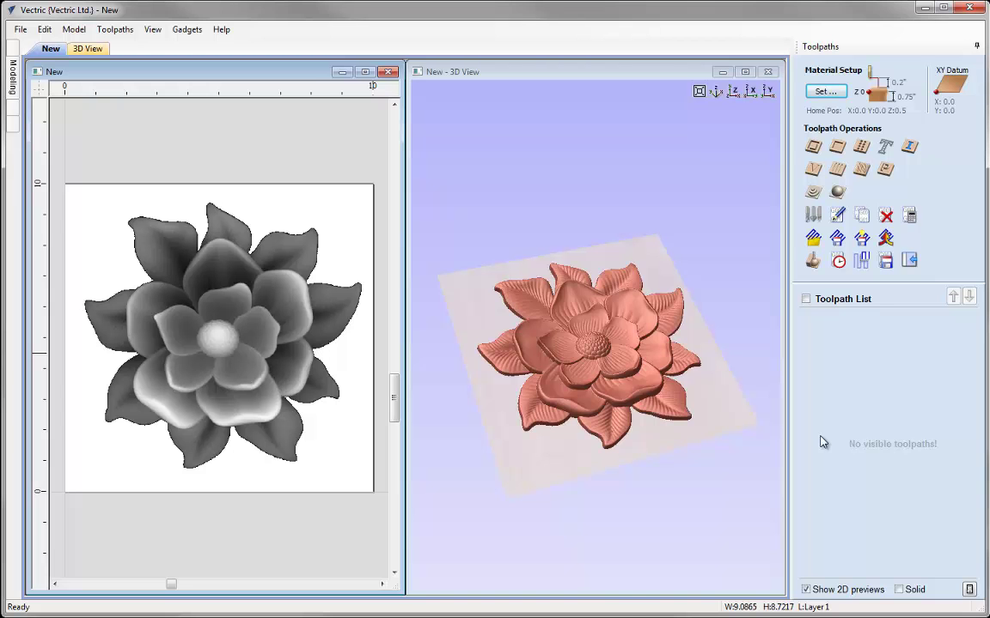
- Deselect the flower and start a rough machining toolpath with the 0.25 inch imperial End Mill
click(304, 216)
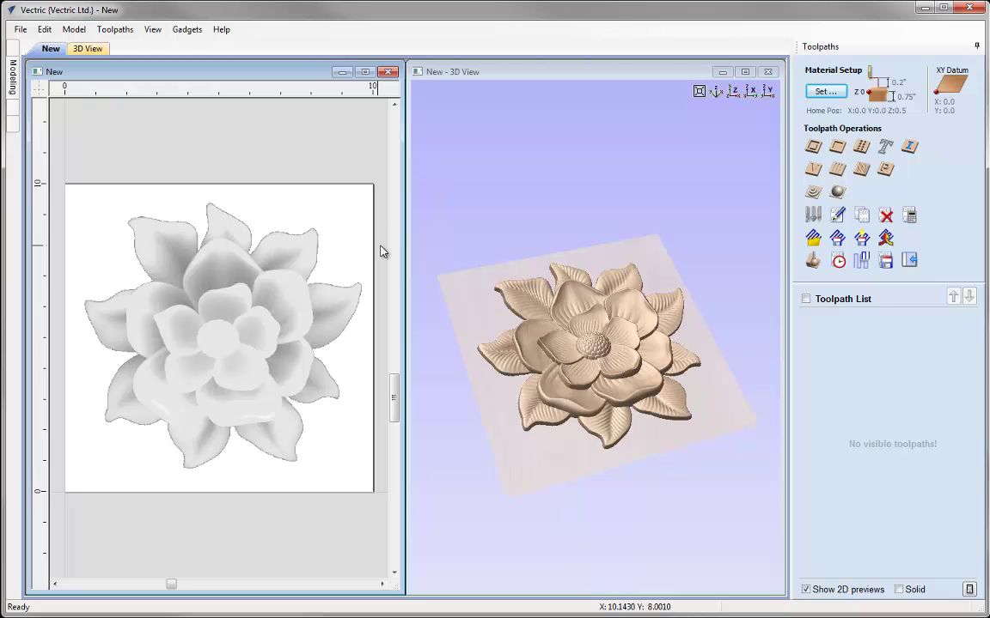
click(812, 195)
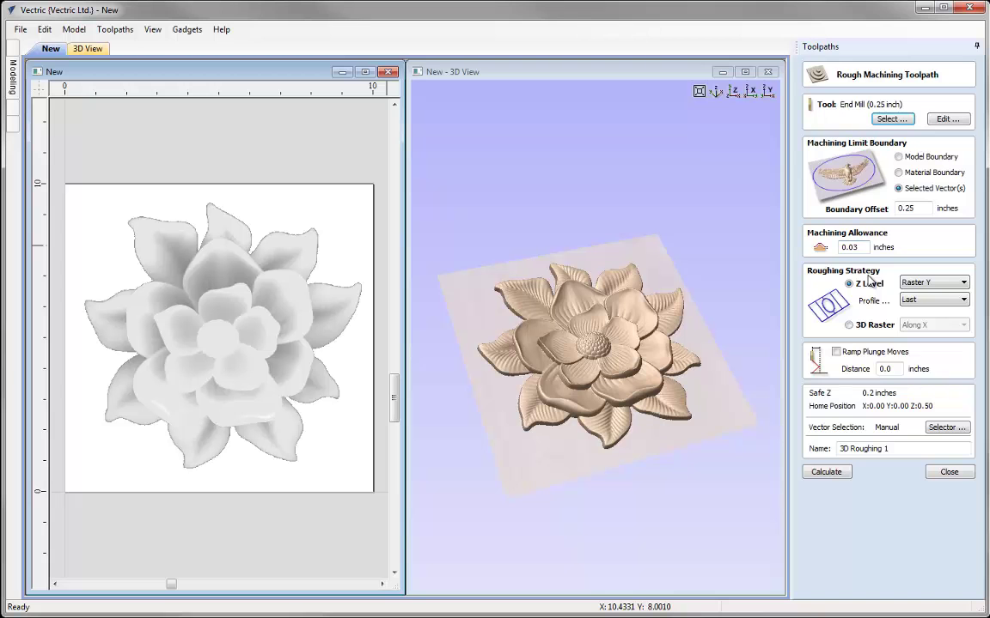
click(893, 120)
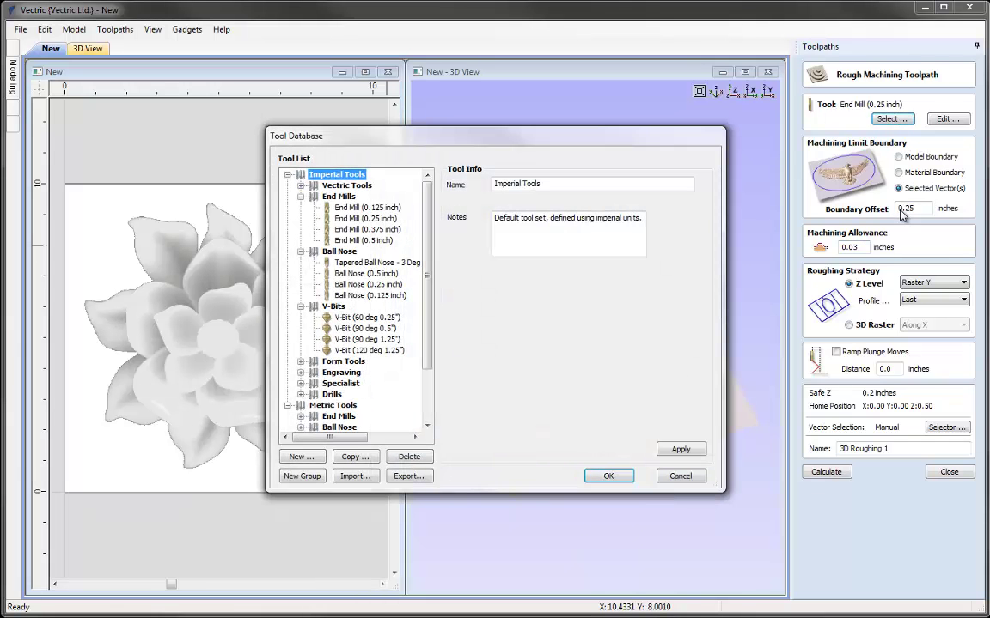
click(366, 220)
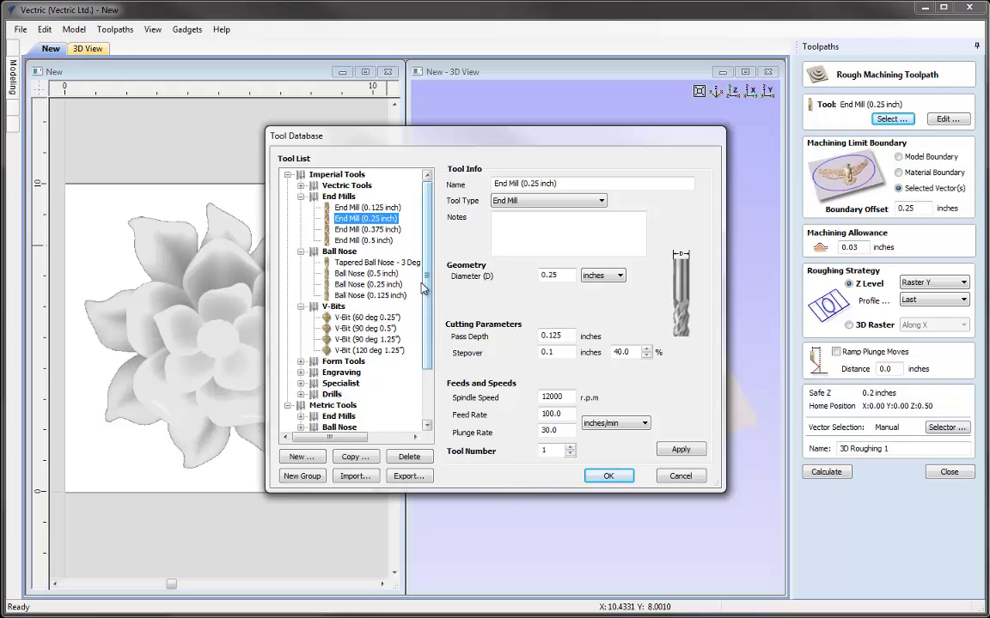
click(607, 476)
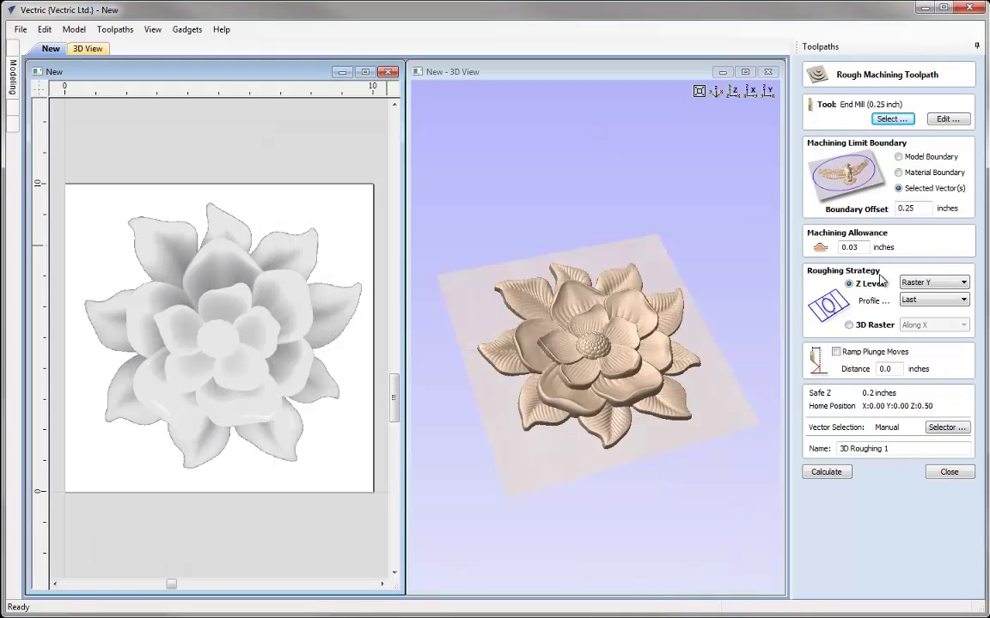
- Set the pass depth of the roughing end mill to 0.2 inches
click(946, 121)
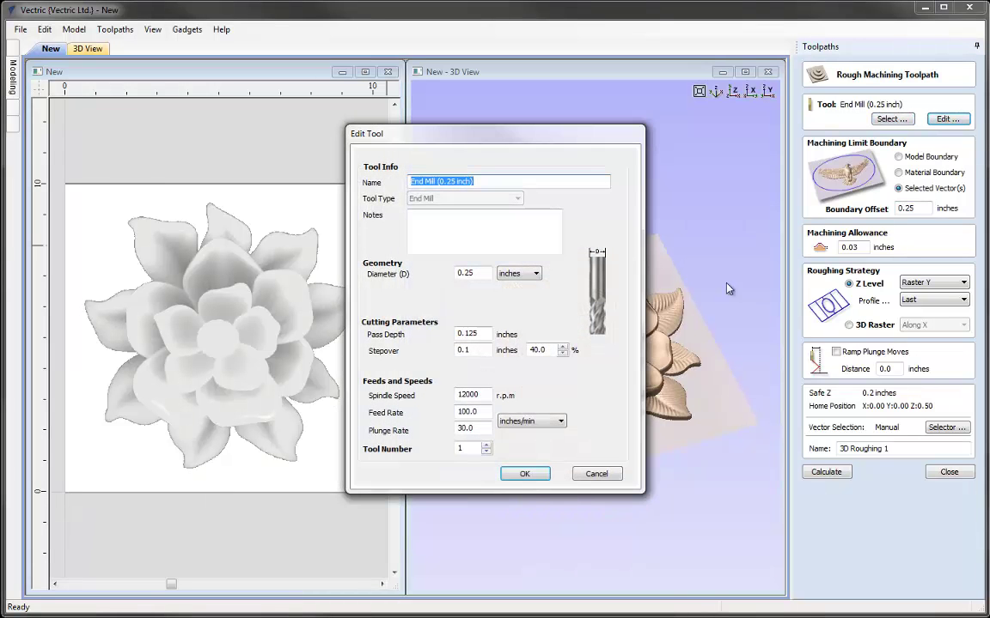
double_click(464, 333)
text(0.2)
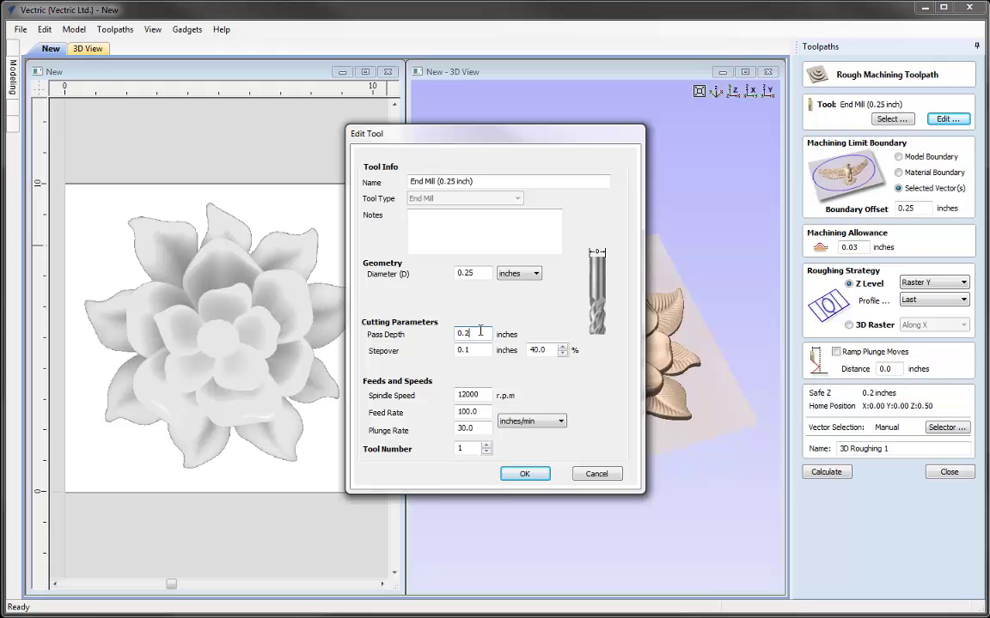
click(522, 476)
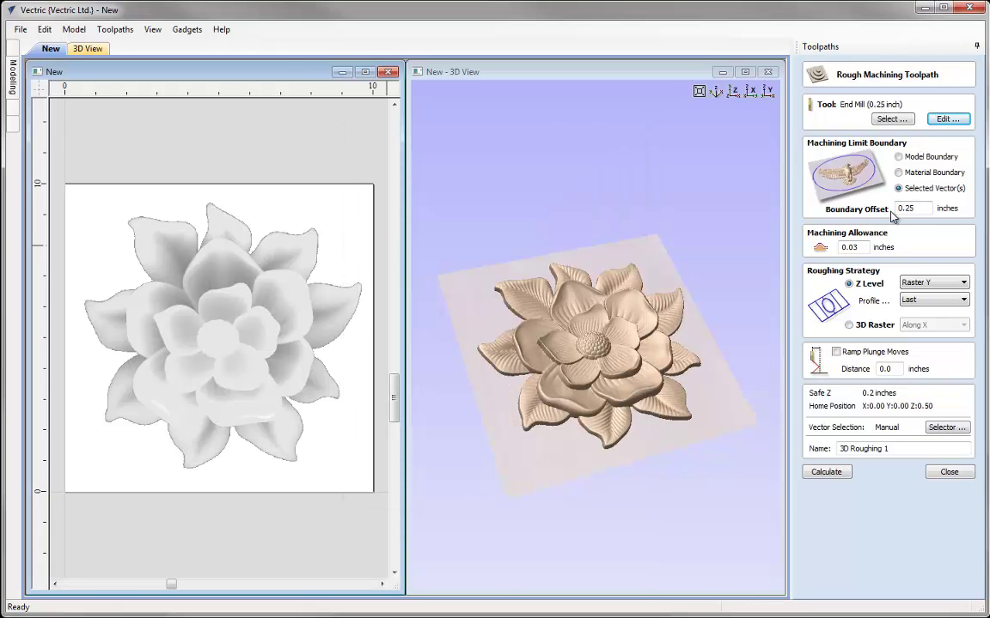
- Limit the roughing to the model boundary, keeping a 0.25 inch boundary offset and a 0.03 inch machining allowance
click(899, 159)
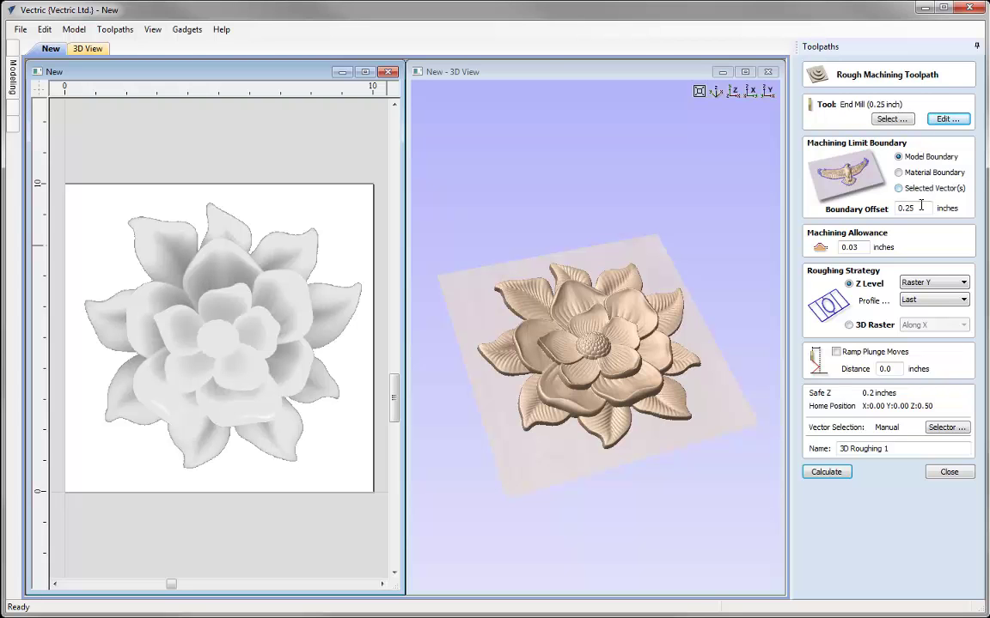
drag(915, 208, 886, 208)
click(922, 209)
click(868, 247)
click(868, 248)
- Try the 3D Raster roughing strategy, return to Z Level and set its raster direction to Raster X
click(850, 326)
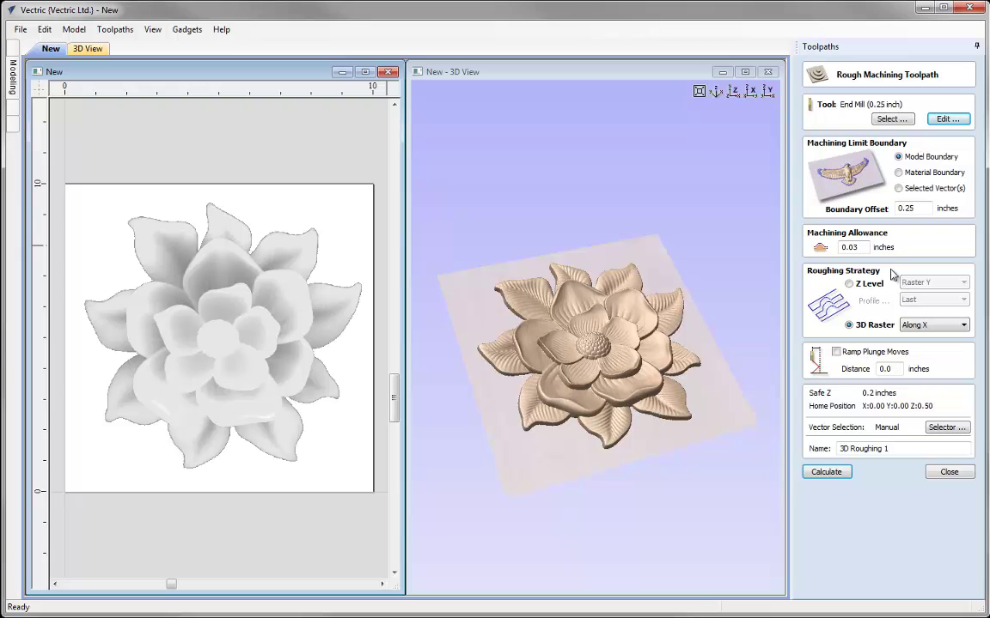
key(Up)
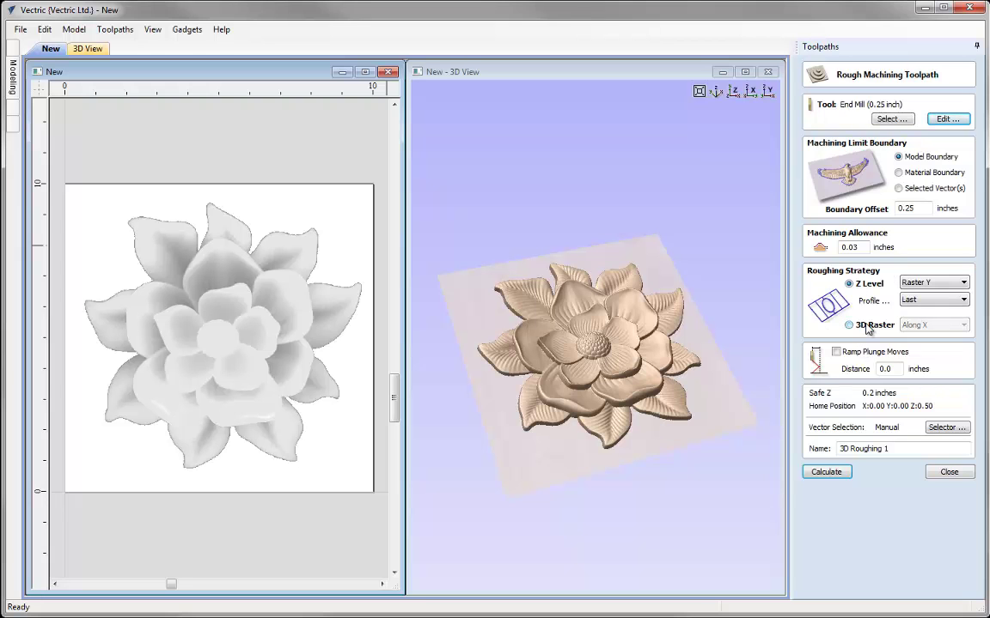
click(937, 284)
click(934, 295)
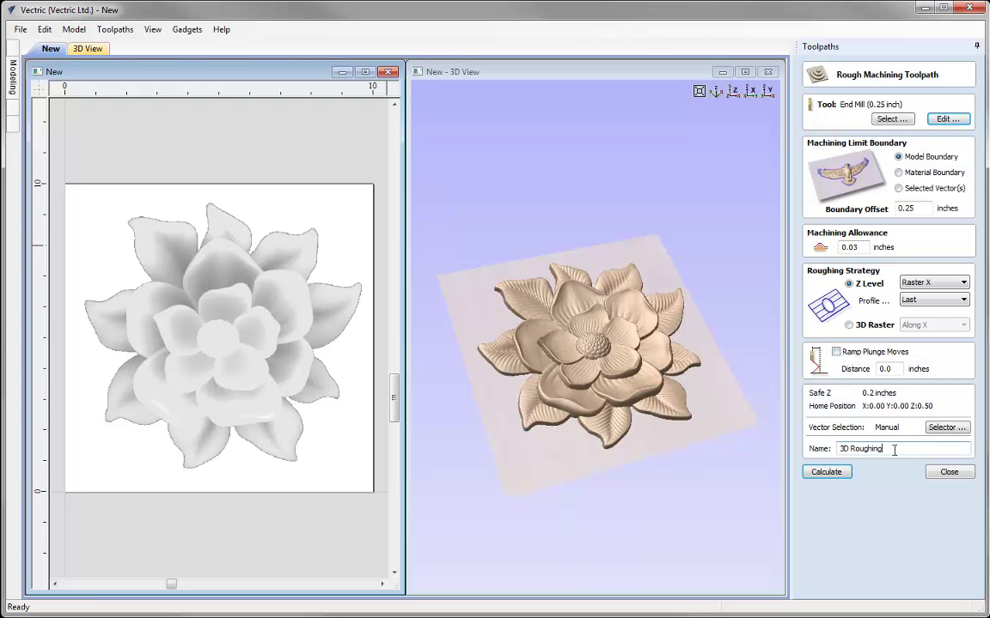
- Name the roughing toolpath 3D_Roughing_025EM and calculate it
click(849, 449)
key(Delete)
text(_)
click(894, 448)
text(_025EM)
click(825, 471)
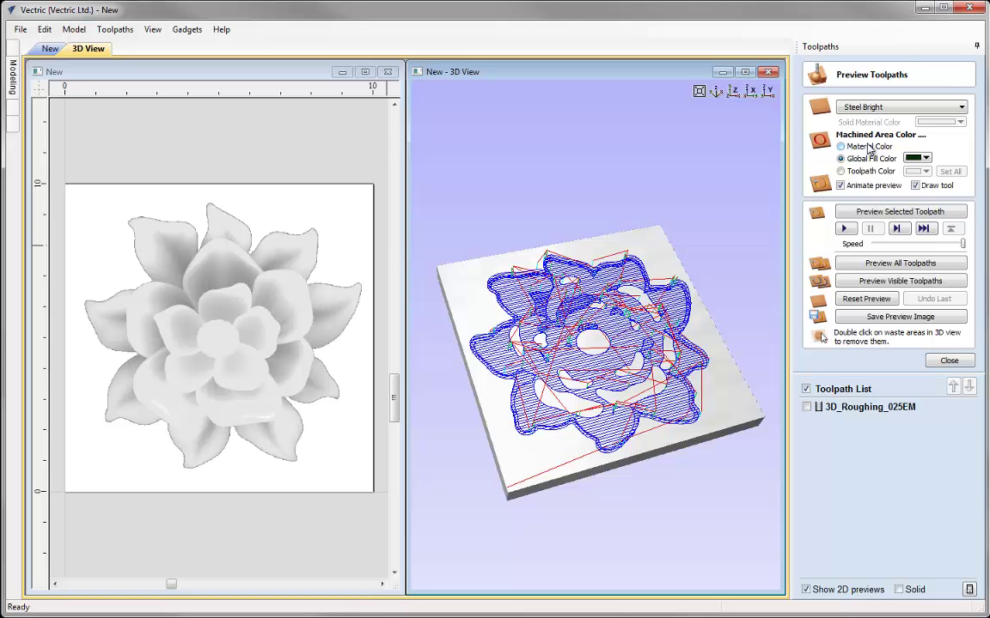
- Set the preview material to Canadian Maple and show machined areas in the material color
click(960, 106)
scroll(961, 256, up, 10)
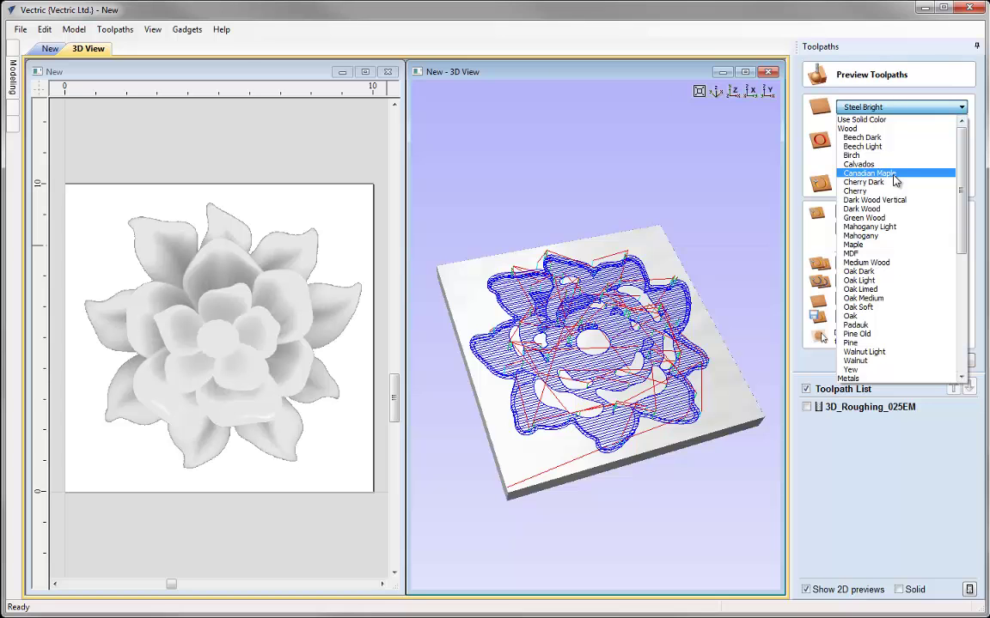
click(894, 175)
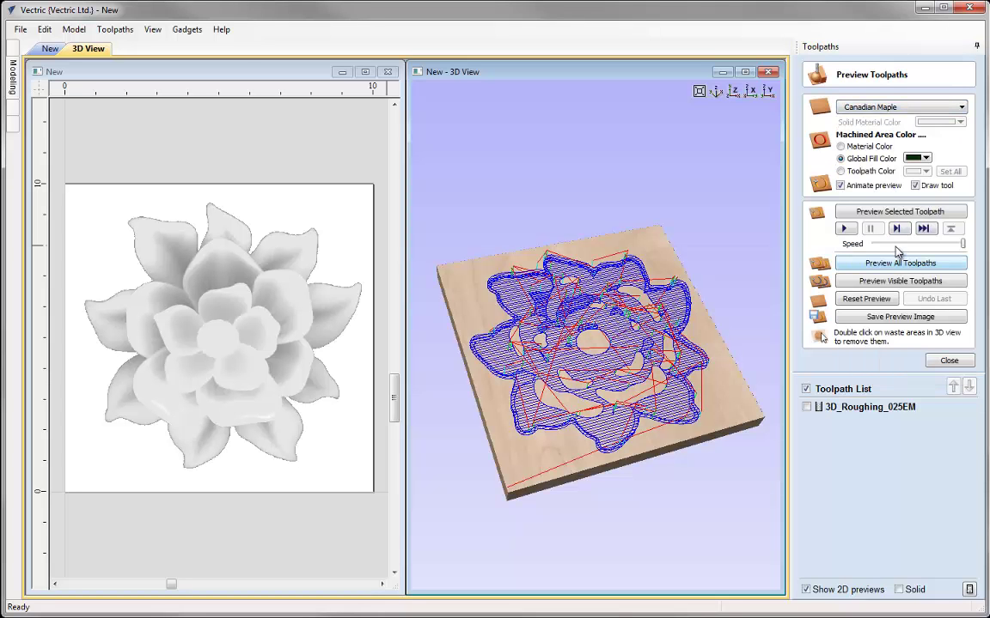
click(841, 147)
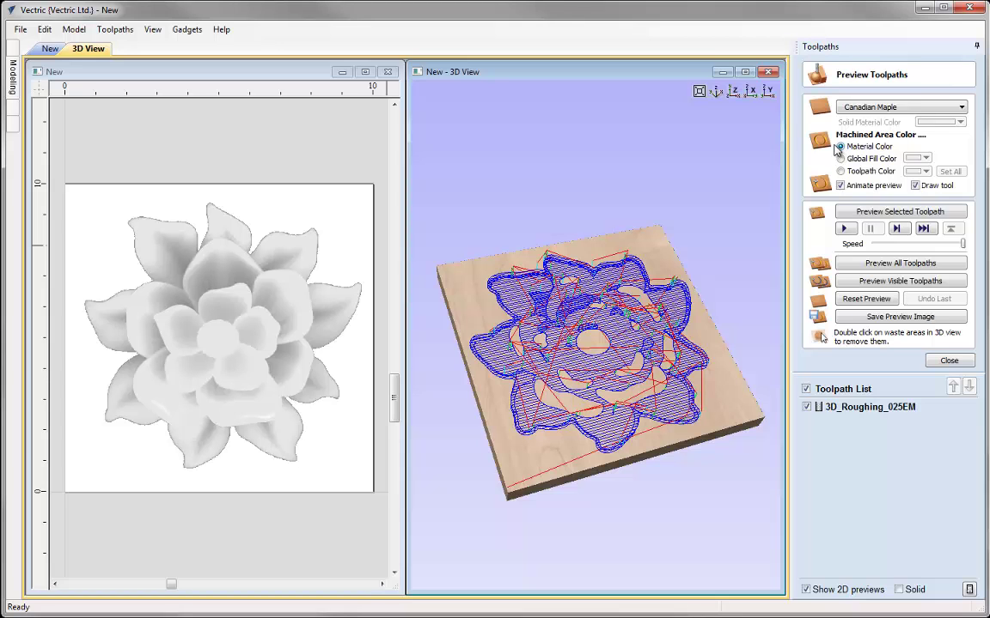
- Turn off the animated preview, preview the 3D_Roughing_025EM toolpath and inspect the simulated cut from another angle
click(841, 185)
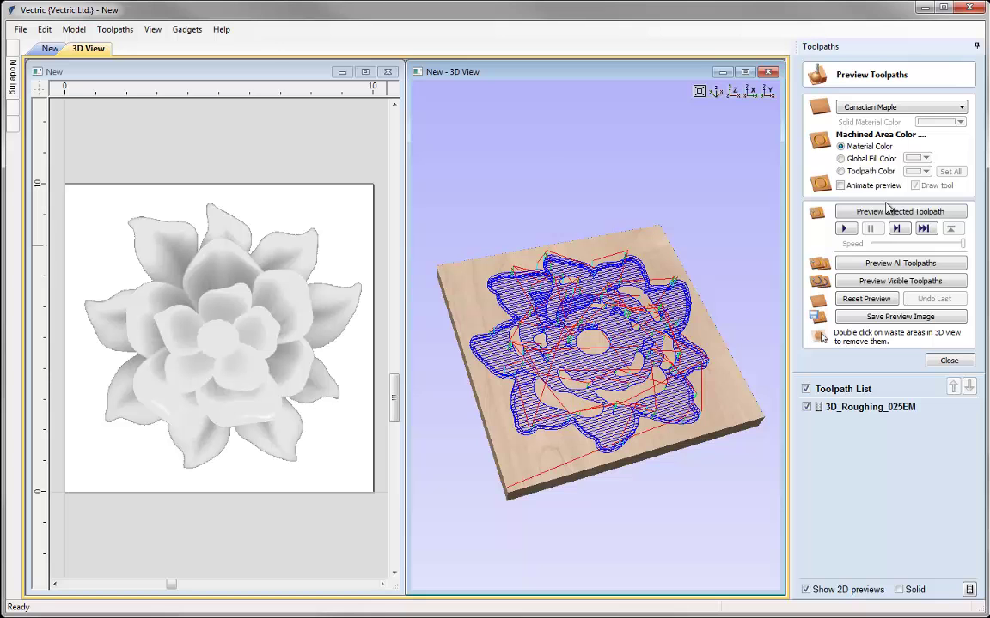
click(886, 211)
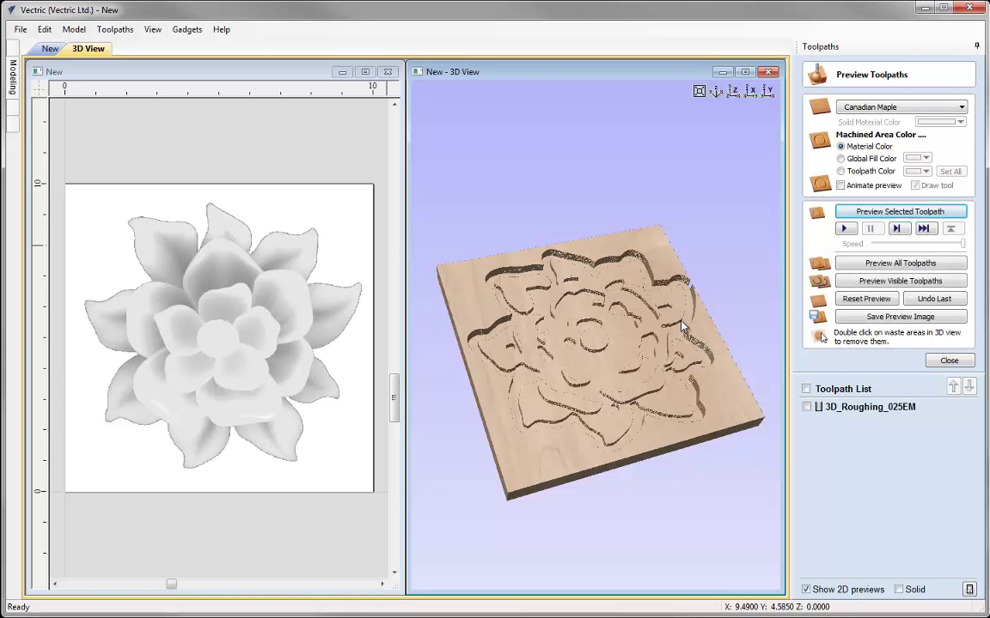
drag(553, 324, 601, 352)
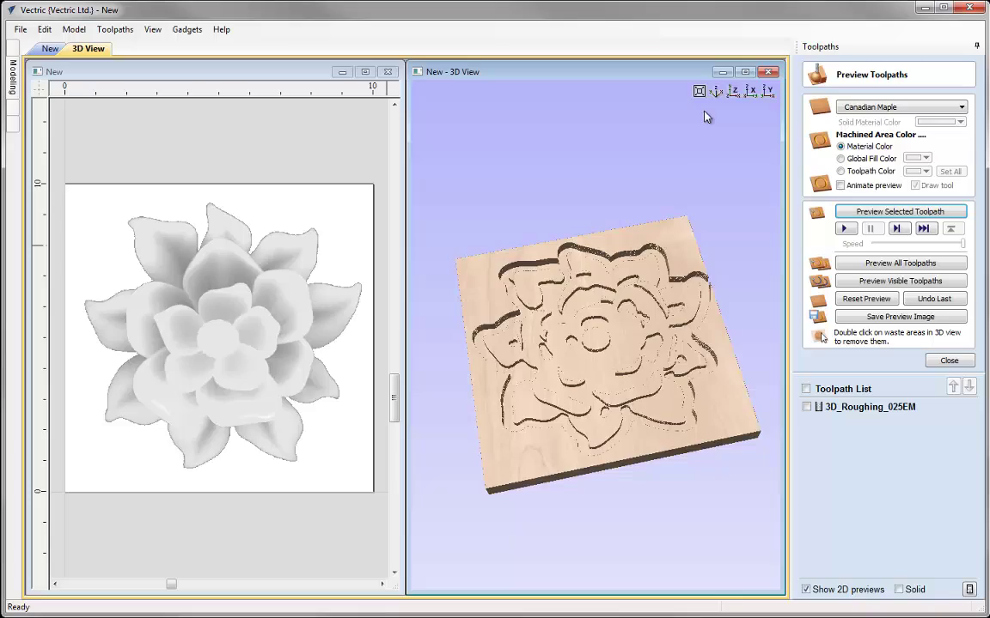
- Maximize the 3D view and inspect the simulated roughing cut around the flower from another angle
click(746, 71)
drag(429, 326, 630, 289)
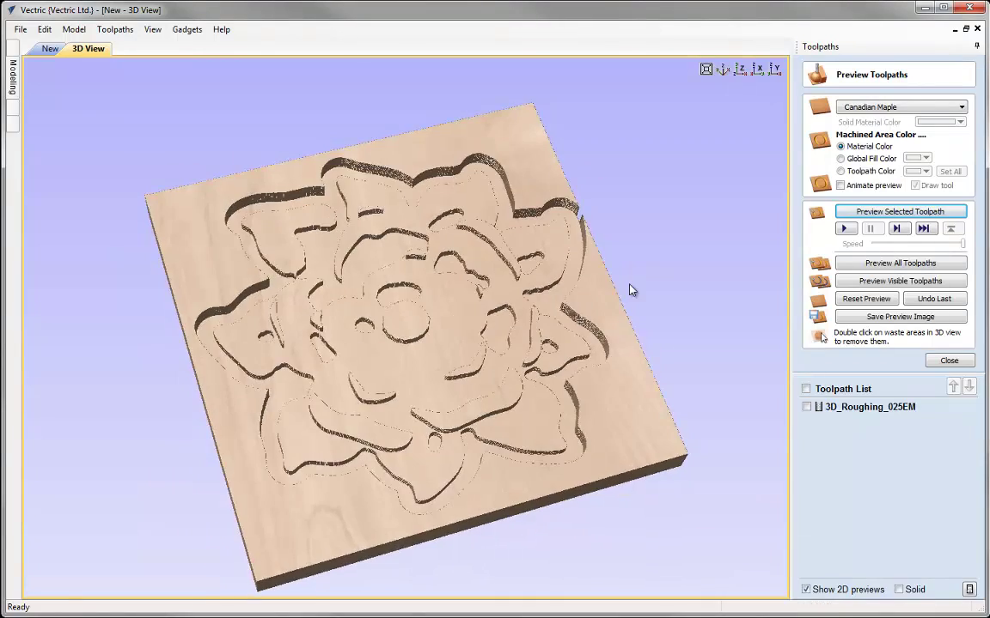
click(724, 70)
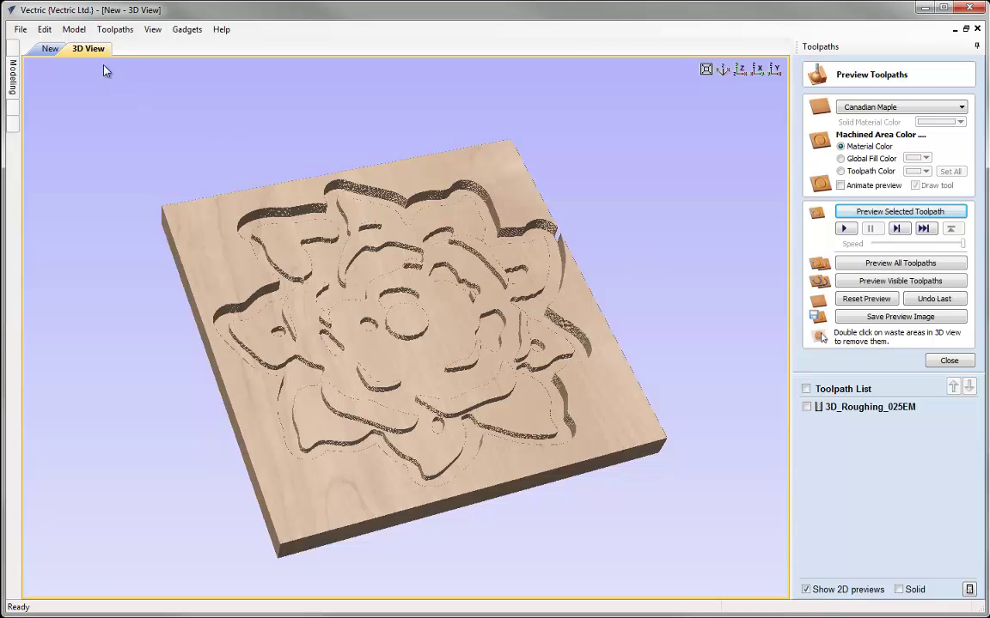
- Nudge the magnolia component slightly left and down on the job in the 2D view
click(49, 49)
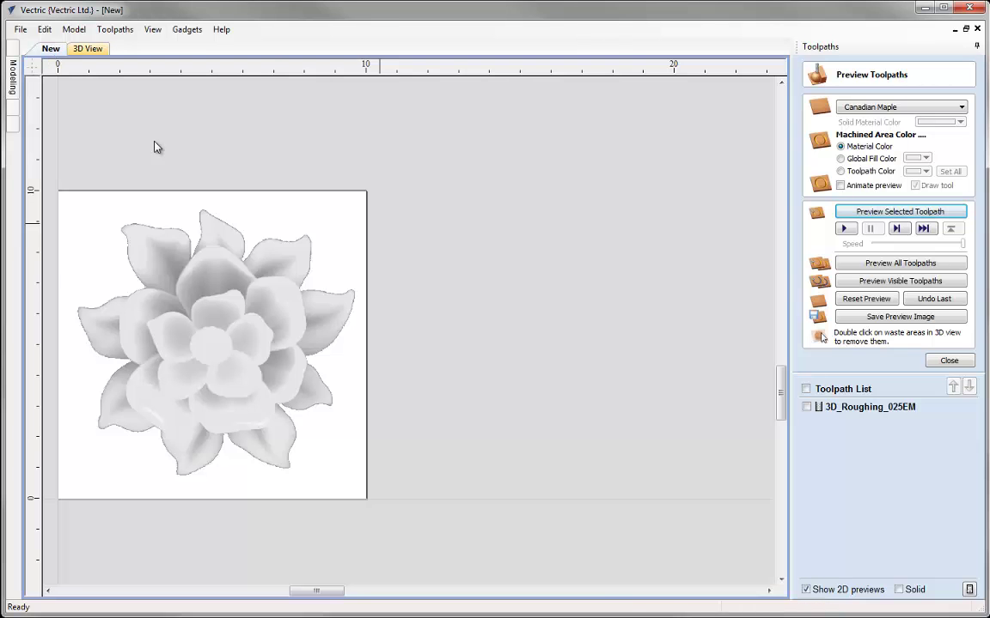
click(230, 329)
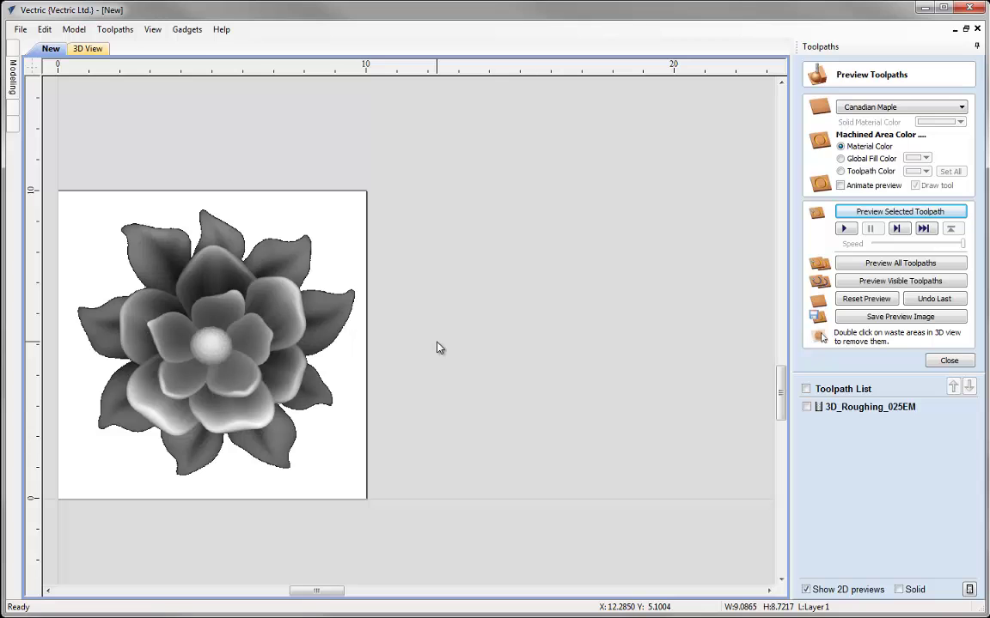
key(Left)
key(Down)
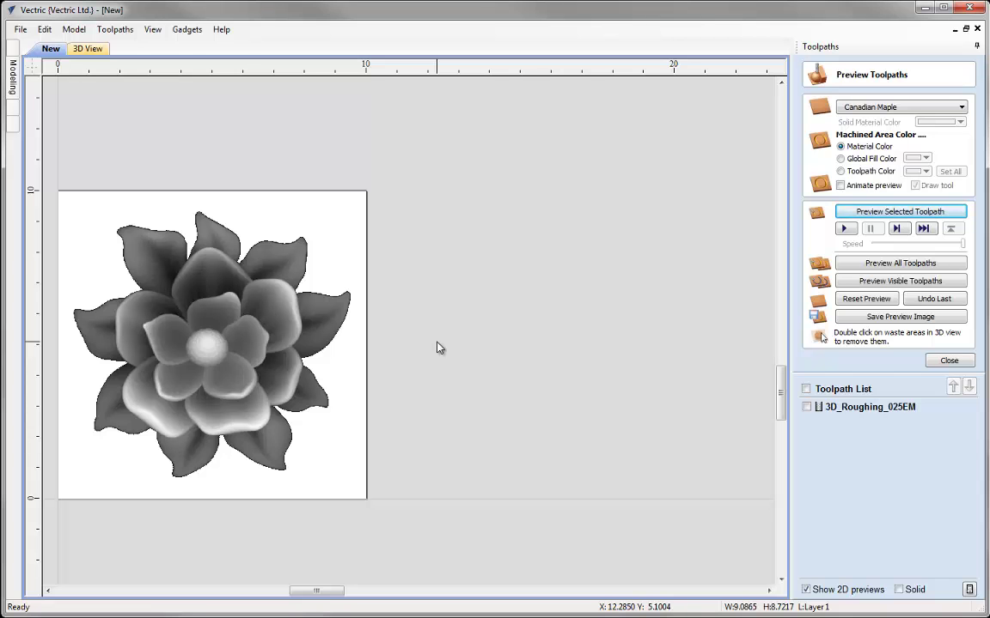
- Recalculate the 3D_Roughing_025EM toolpath for the moved model, then reset the preview and simulate it again
click(947, 360)
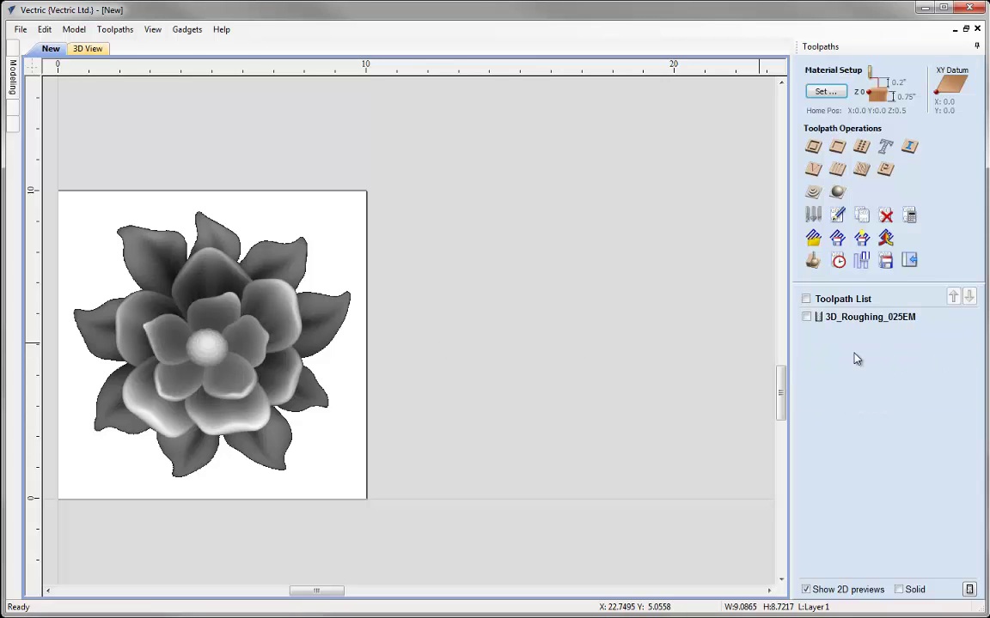
click(837, 217)
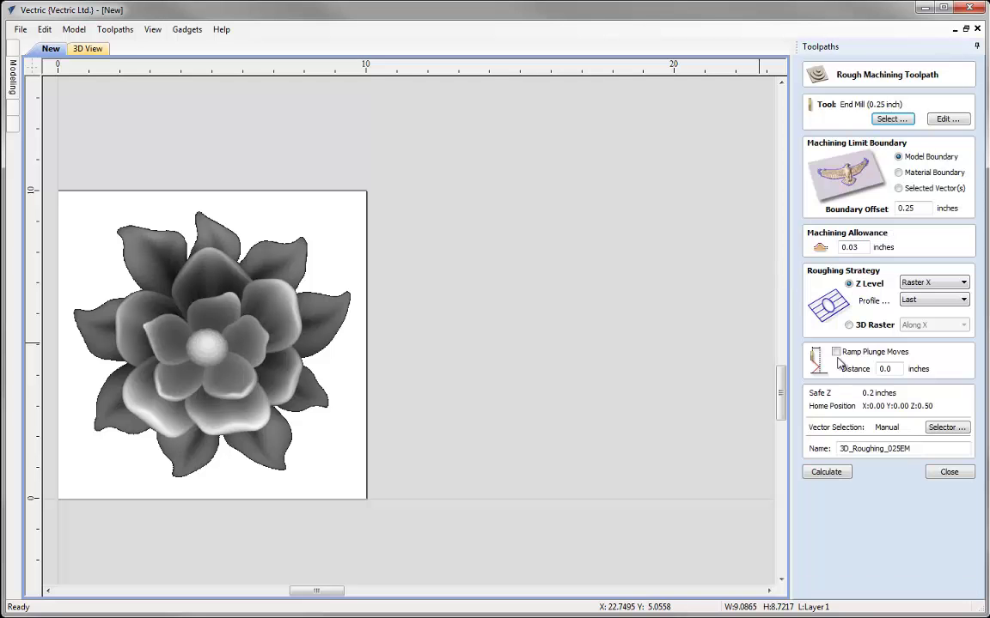
click(829, 472)
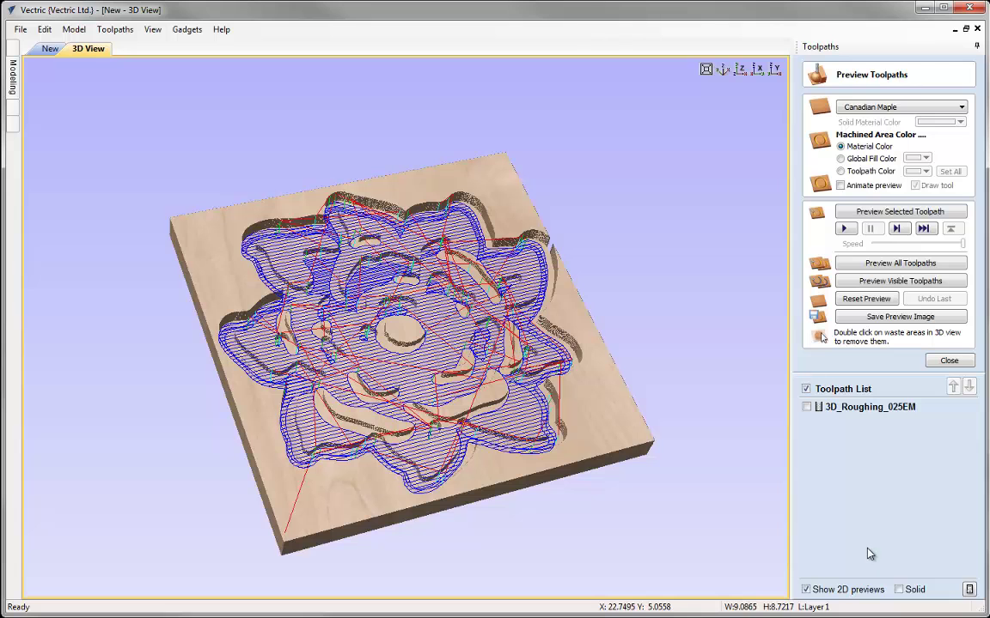
click(869, 298)
click(873, 212)
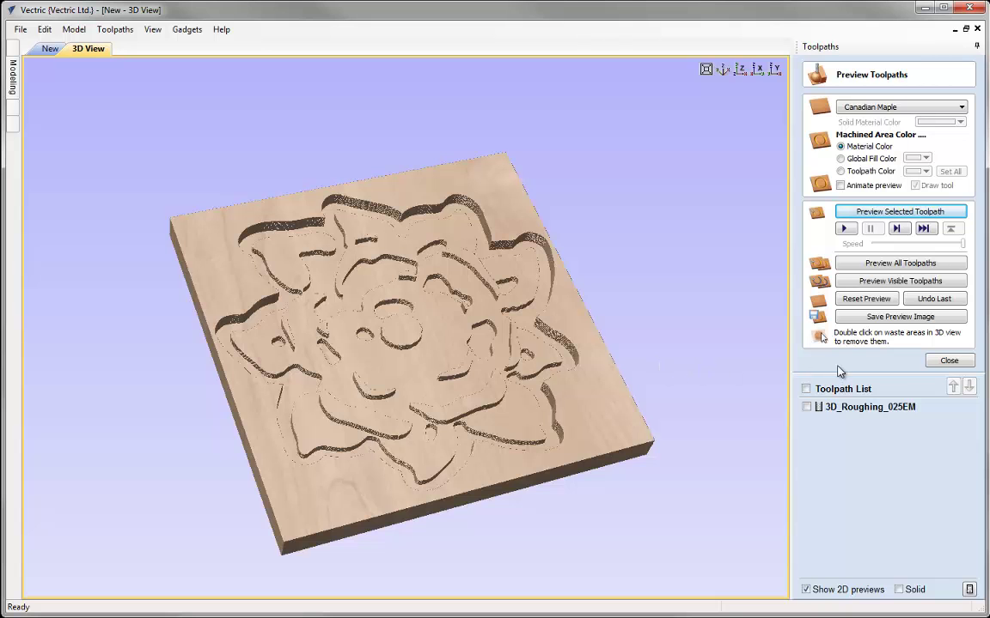
click(946, 361)
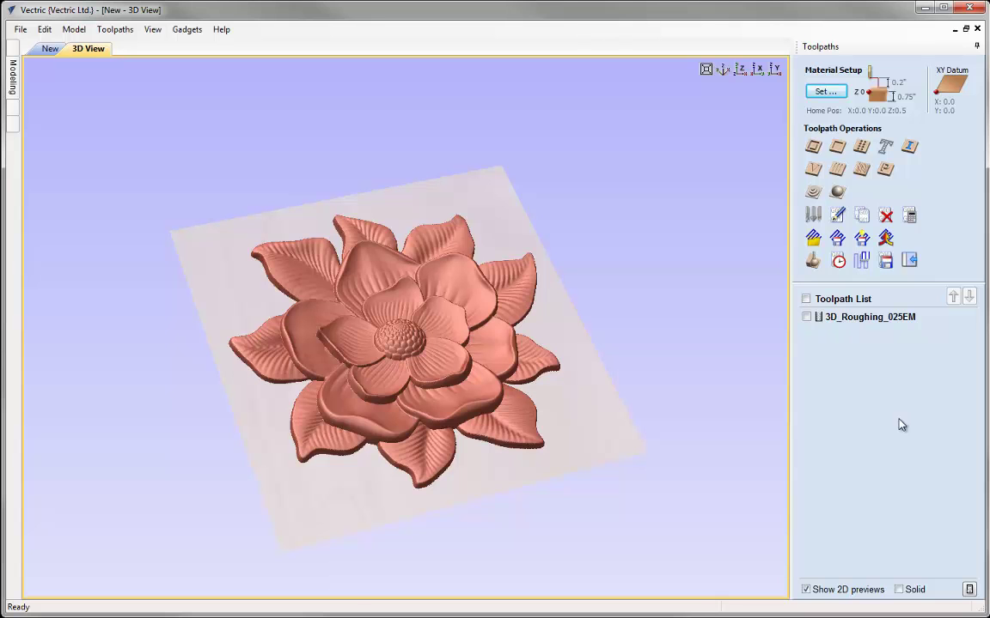
- Start a 3D finish machining toolpath with the Ball Nose (0.125 inch) tool
click(837, 194)
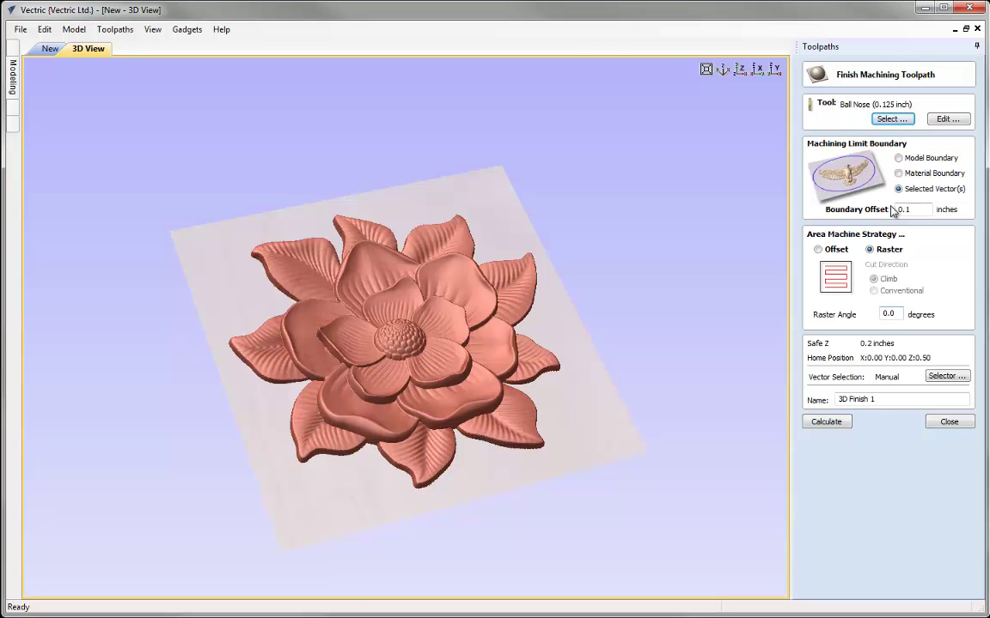
click(891, 120)
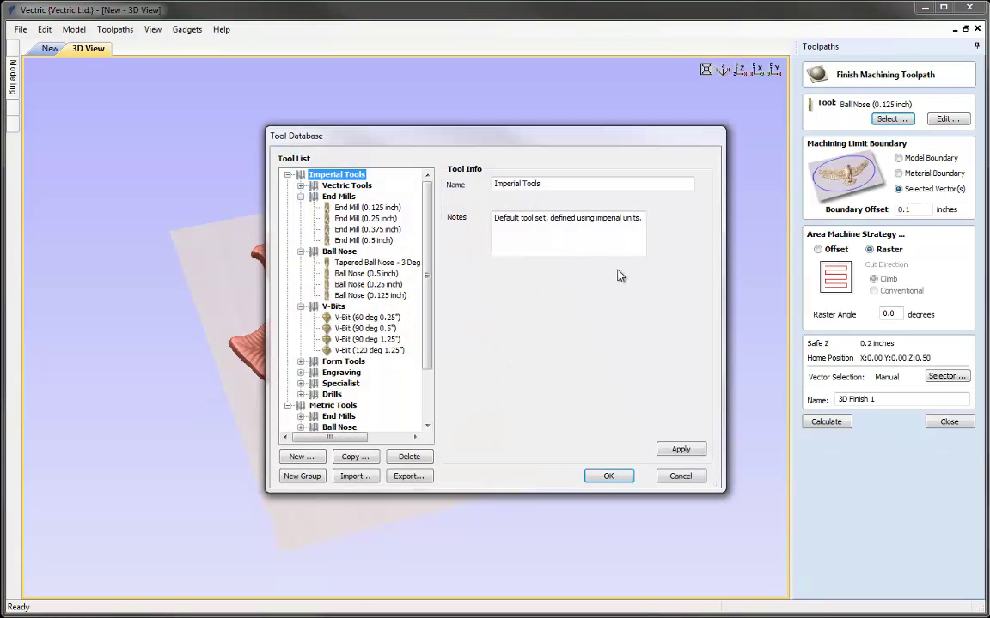
click(369, 295)
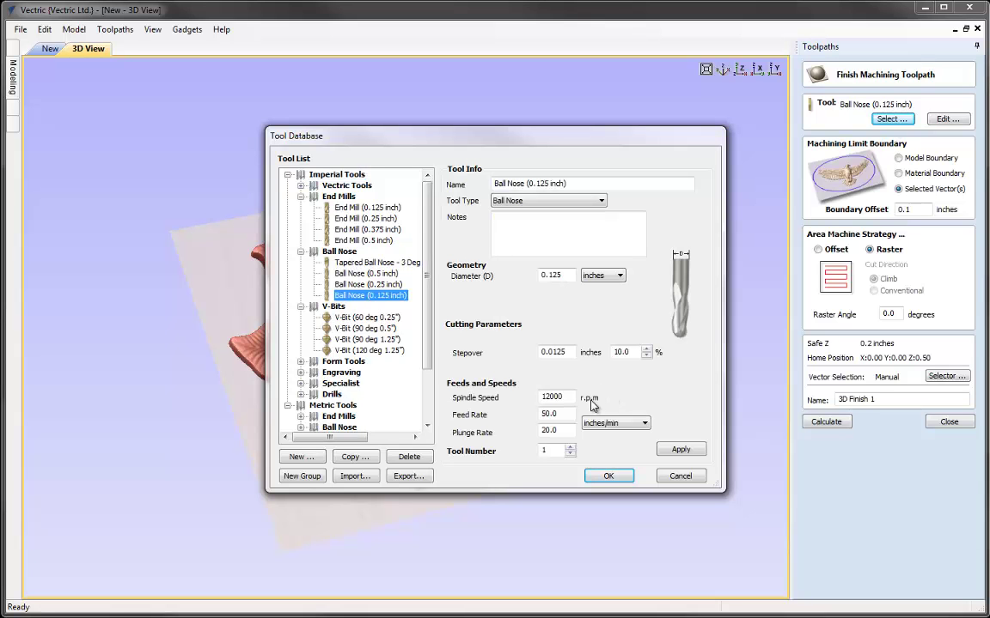
click(607, 476)
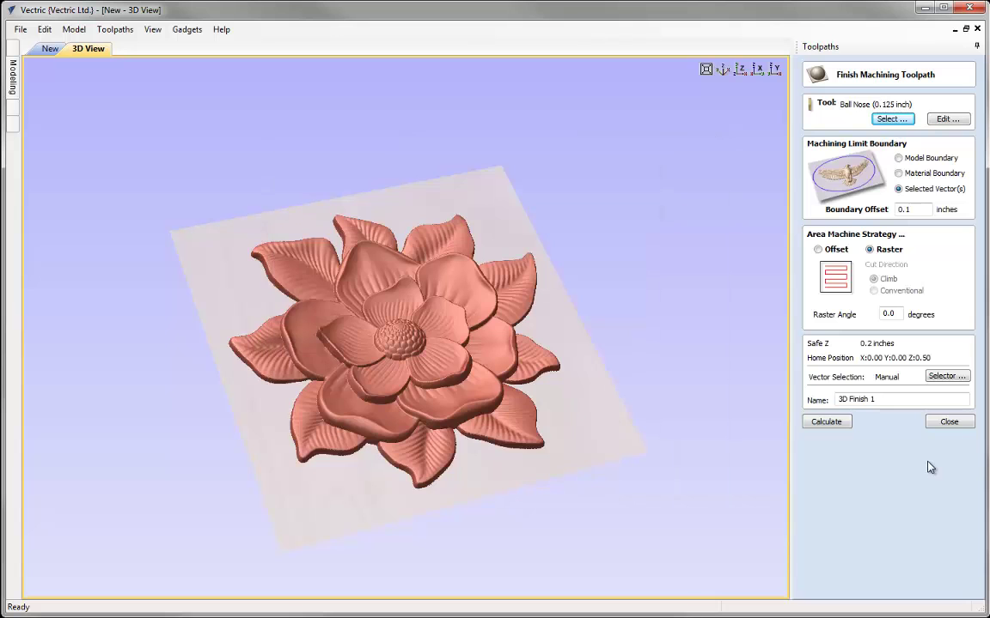
- Limit finishing to the model boundary with a 0.1 inch offset, try the Offset strategy and return to Raster at 0 degrees
click(898, 158)
click(912, 210)
click(914, 209)
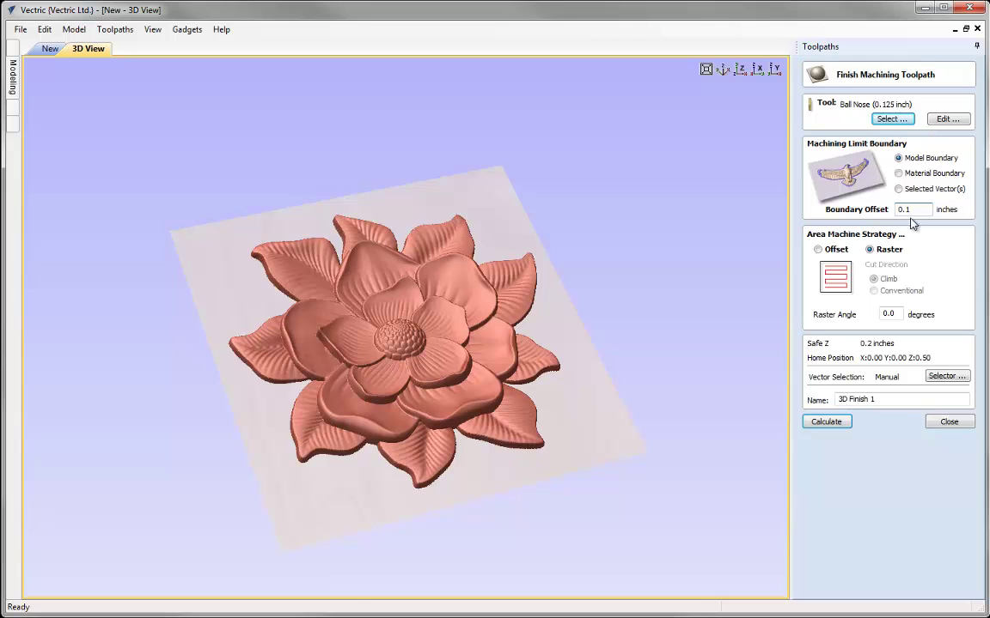
click(819, 250)
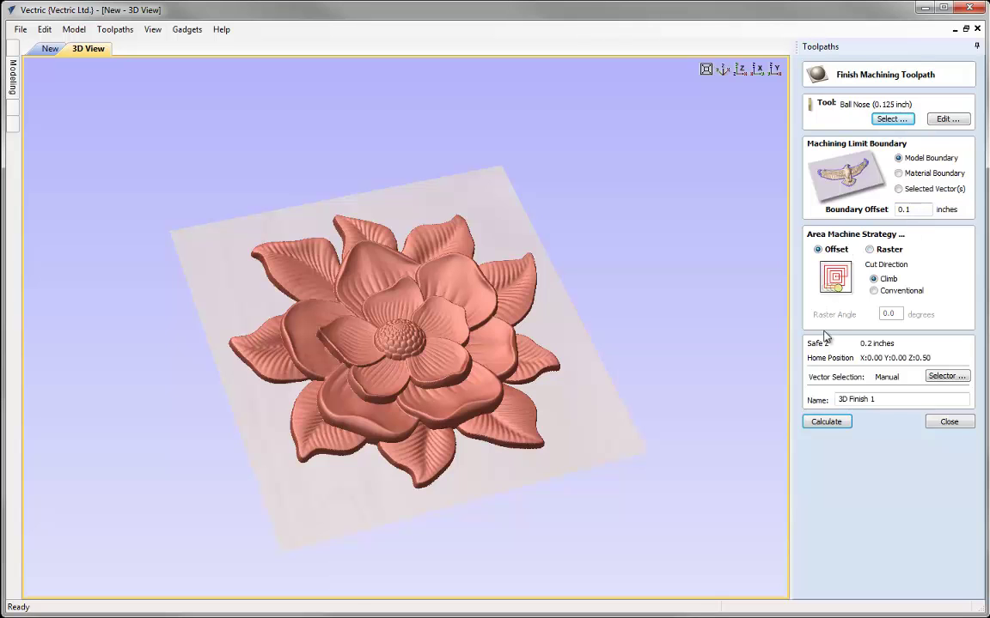
click(869, 249)
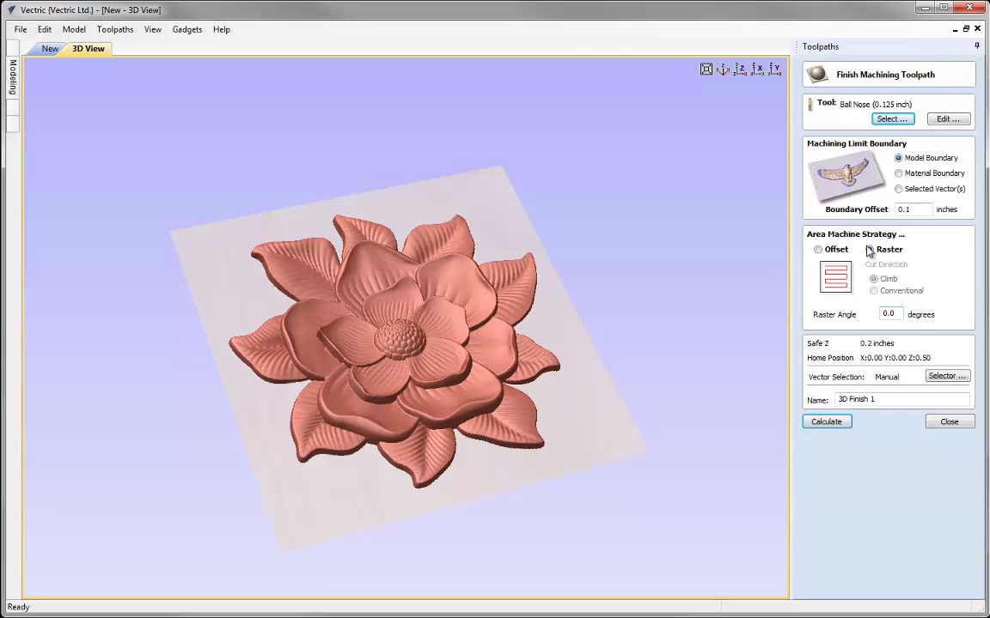
double_click(893, 315)
- Name the finishing toolpath 3D_Finish_0125BN and calculate it
drag(863, 400, 878, 401)
text(h_0.125)
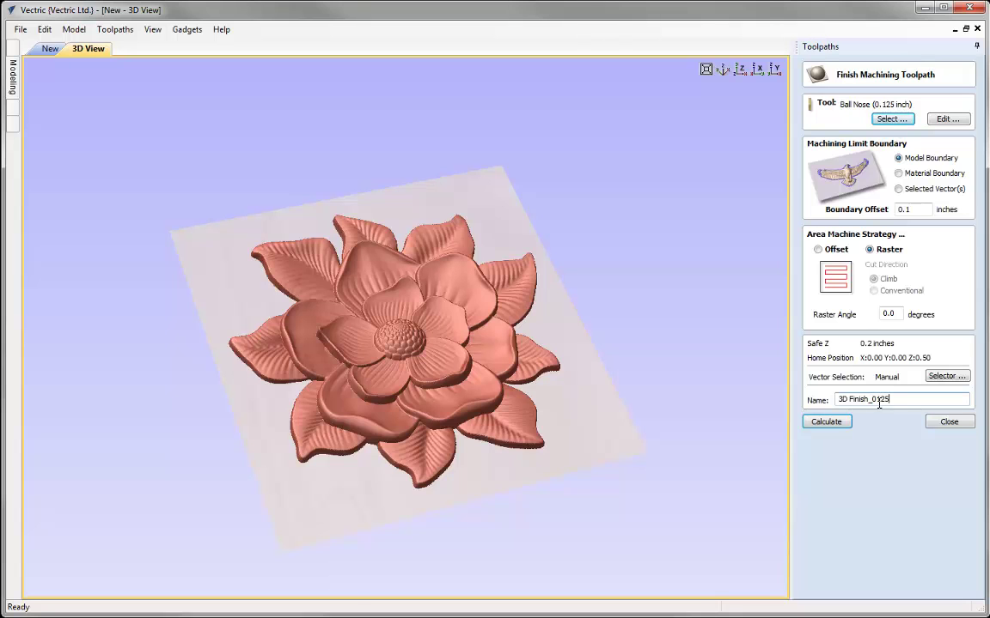
text(BN)
click(850, 400)
key(BackSpace)
text(_)
click(820, 422)
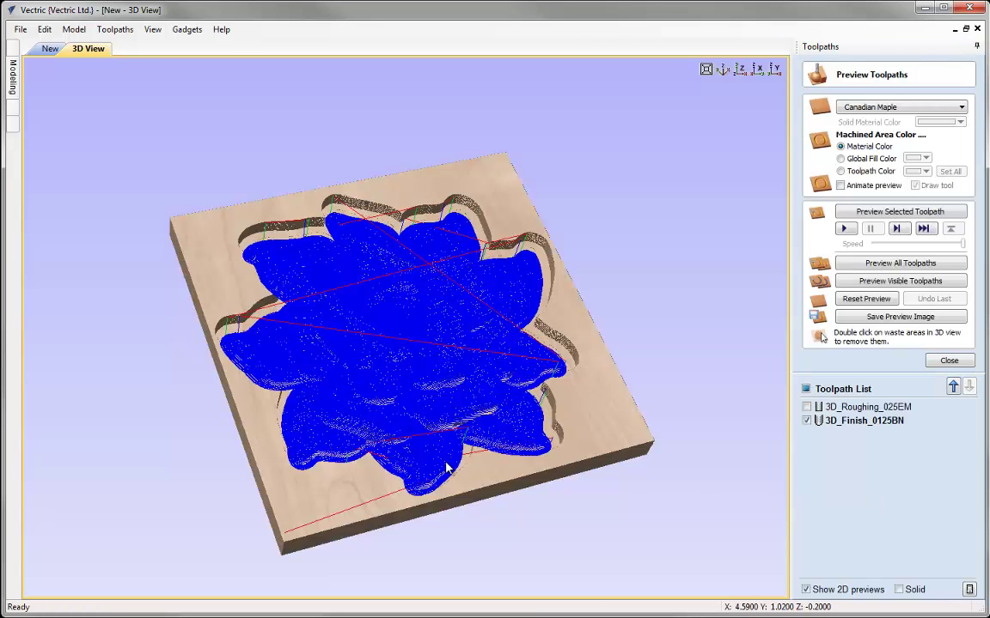
- Preview the 3D_Finish_0125BN toolpath, inspect the simulated carving up close and close the preview
scroll(451, 430, up, 5)
scroll(446, 394, up, 5)
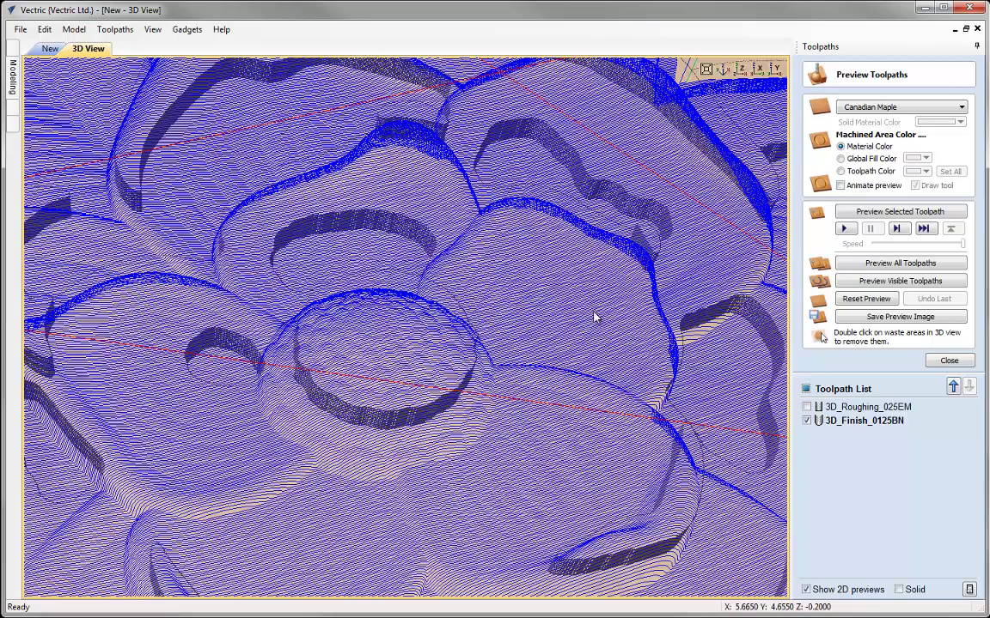
click(706, 69)
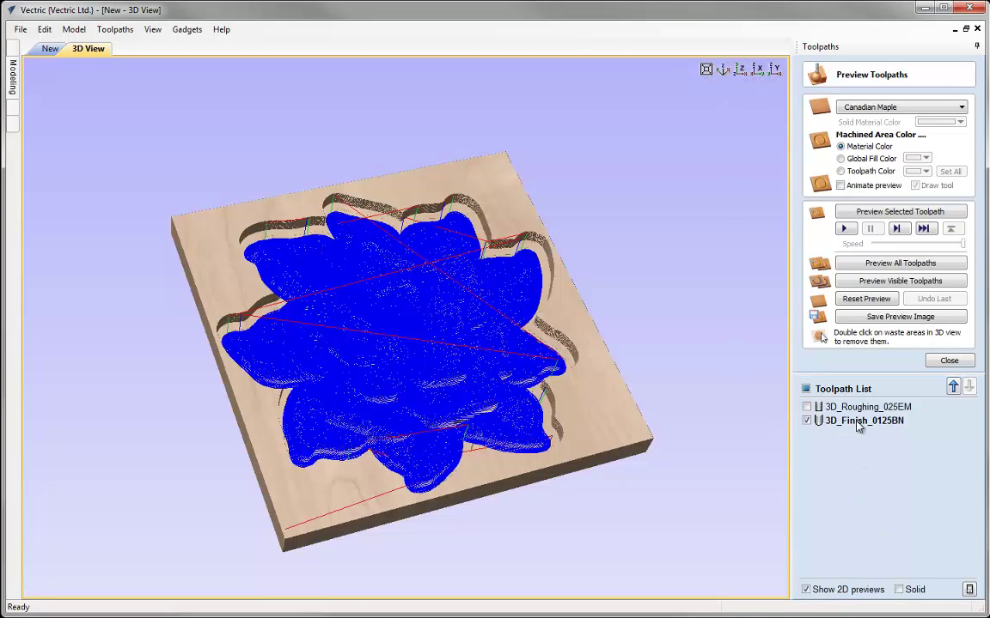
click(868, 213)
click(868, 215)
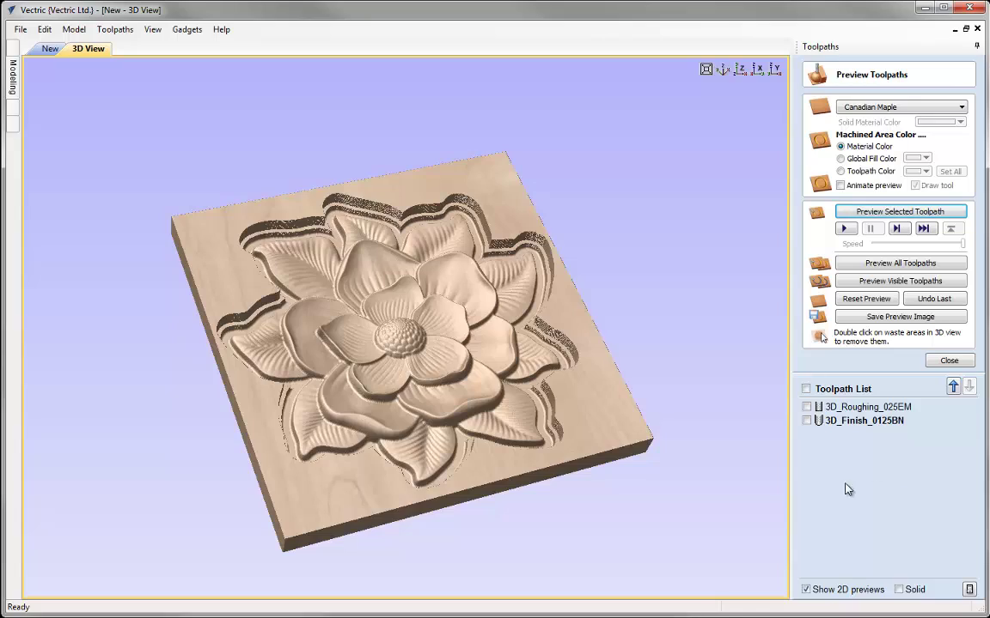
scroll(462, 394, up, 3)
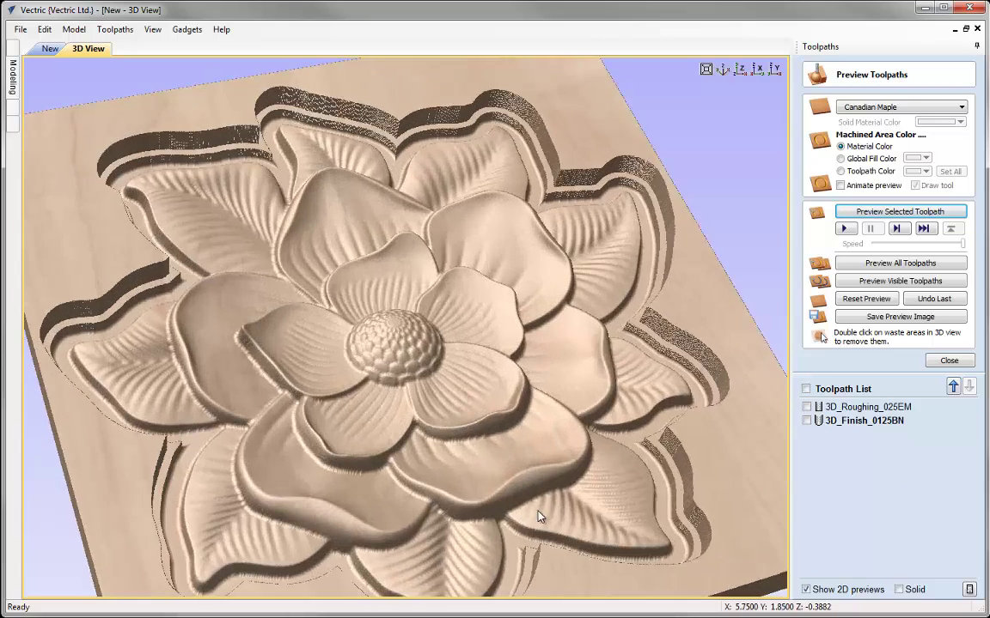
drag(519, 434, 435, 456)
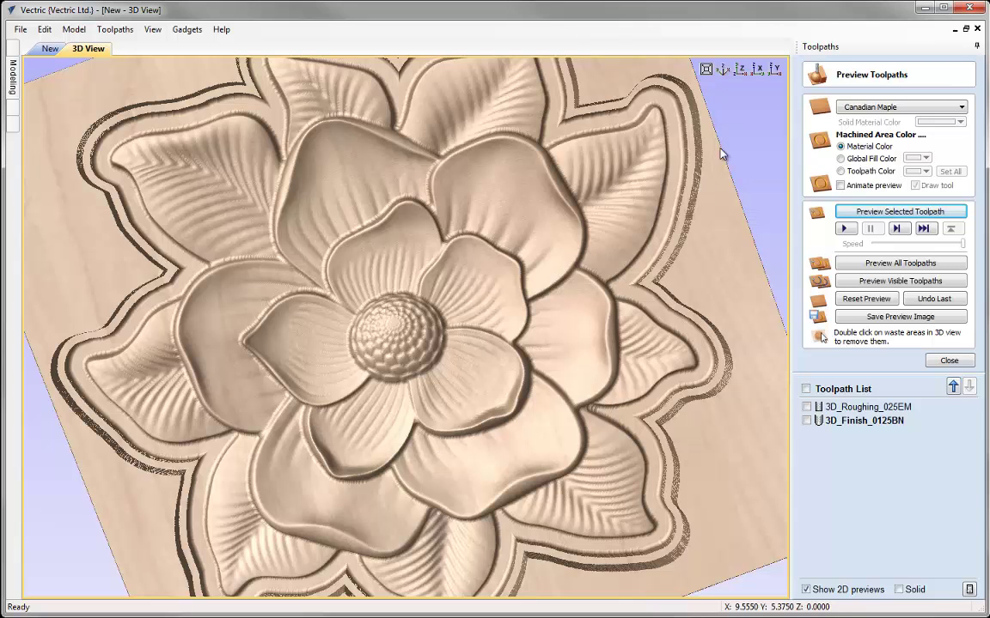
click(707, 67)
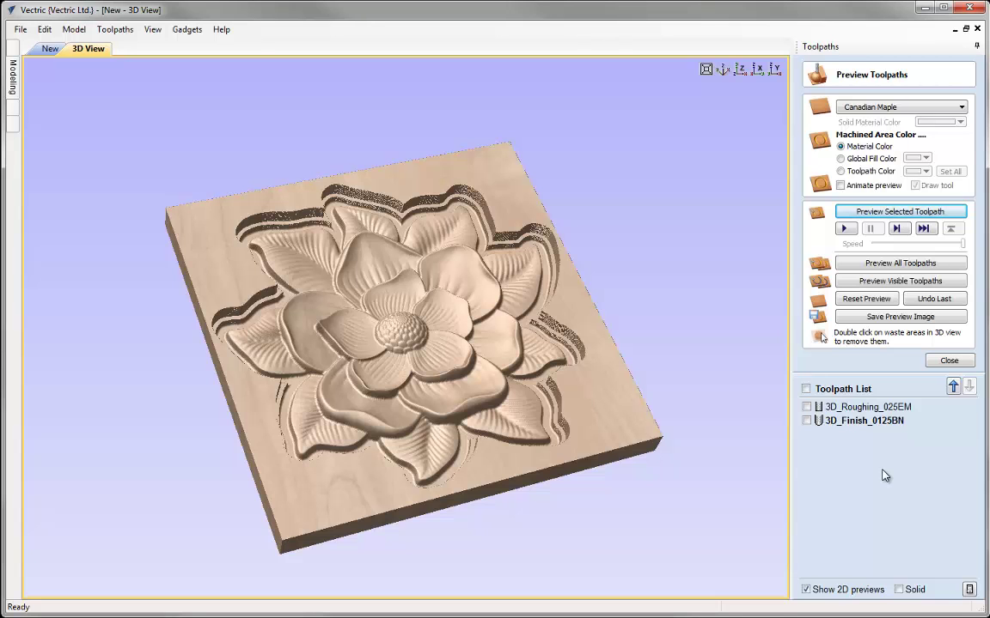
click(948, 360)
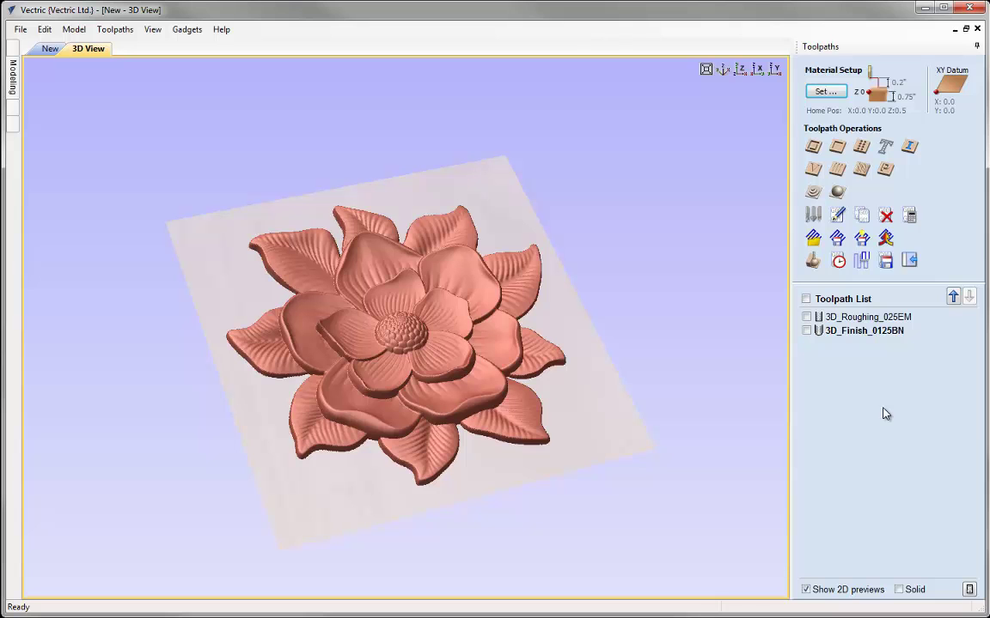
- Fit the 2D view to the job with the flower deselected and keep the modeling tools pinned open
click(49, 48)
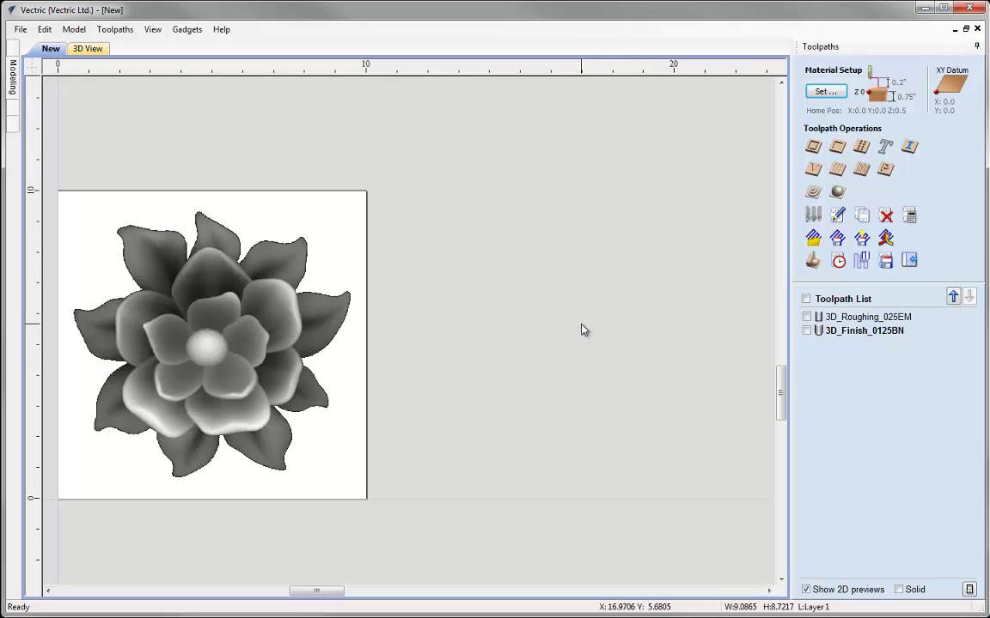
key(F3)
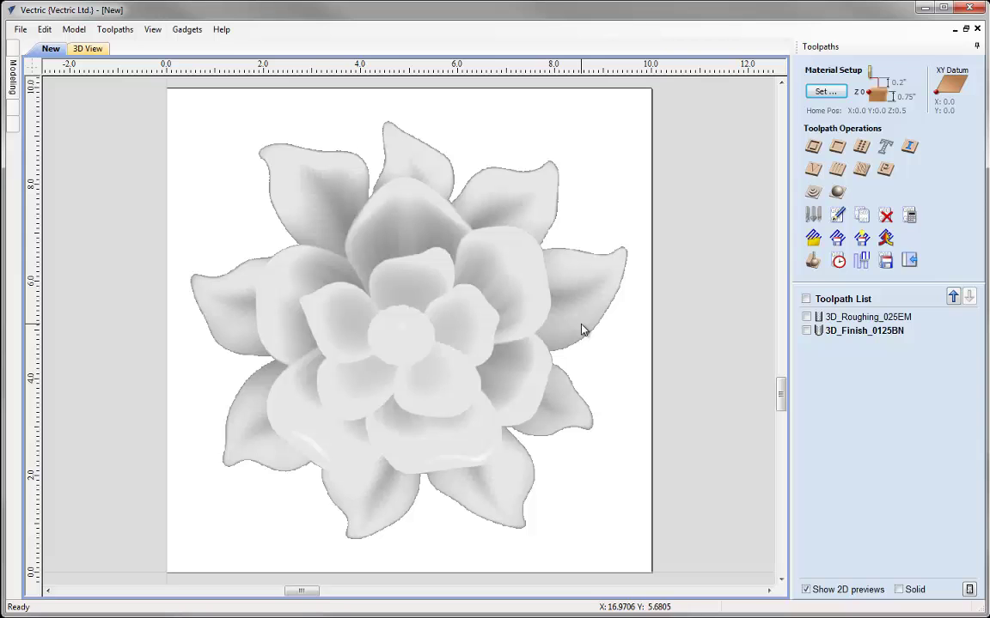
click(12, 76)
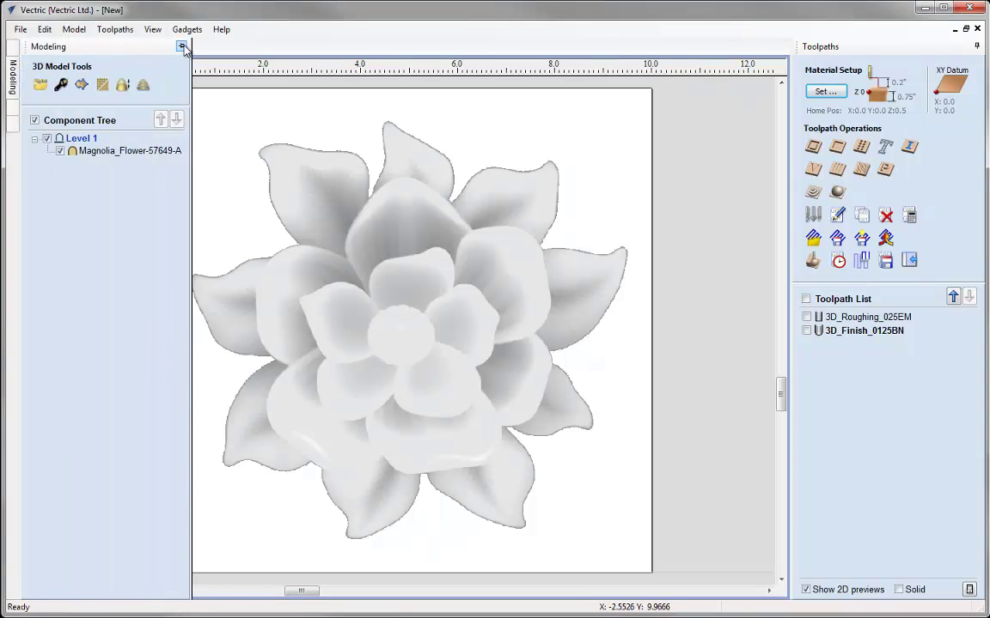
click(180, 45)
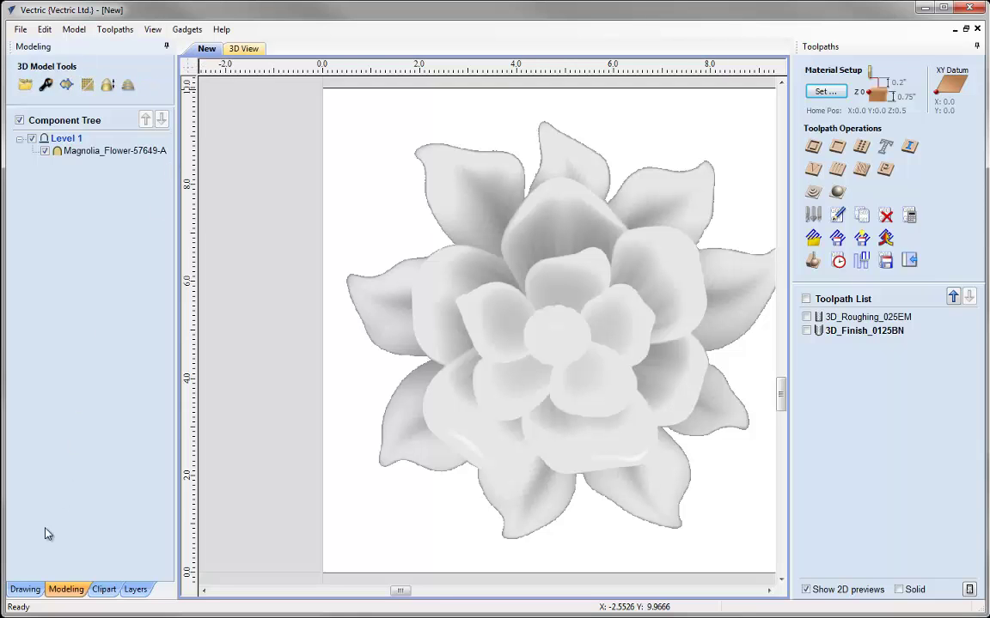
click(25, 589)
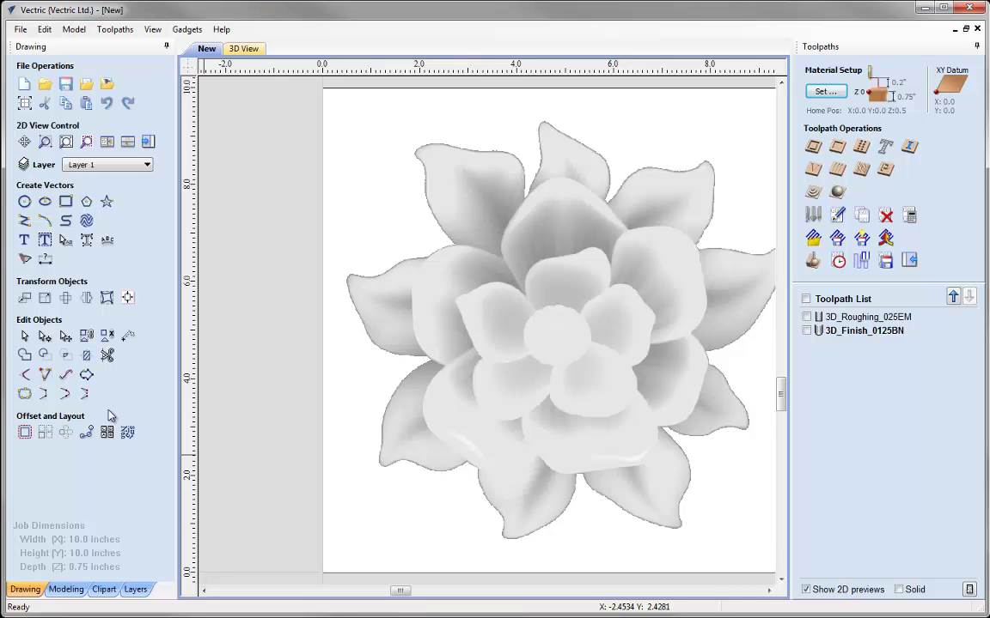
click(68, 590)
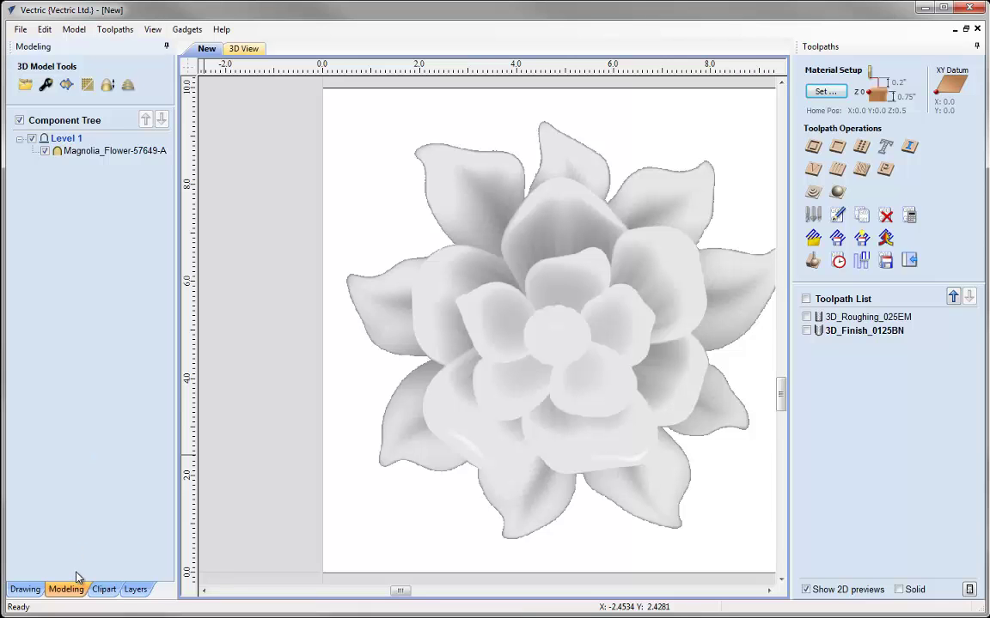
- Create a vector boundary around the silhouette of the Magnolia_Flower-57649-A component and deselect everything
click(378, 337)
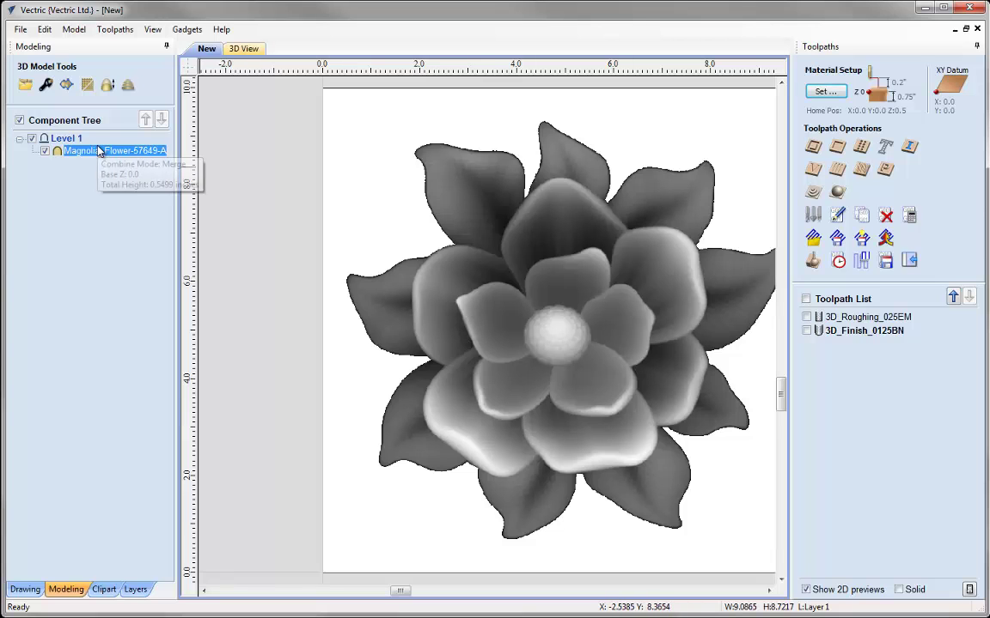
click(68, 89)
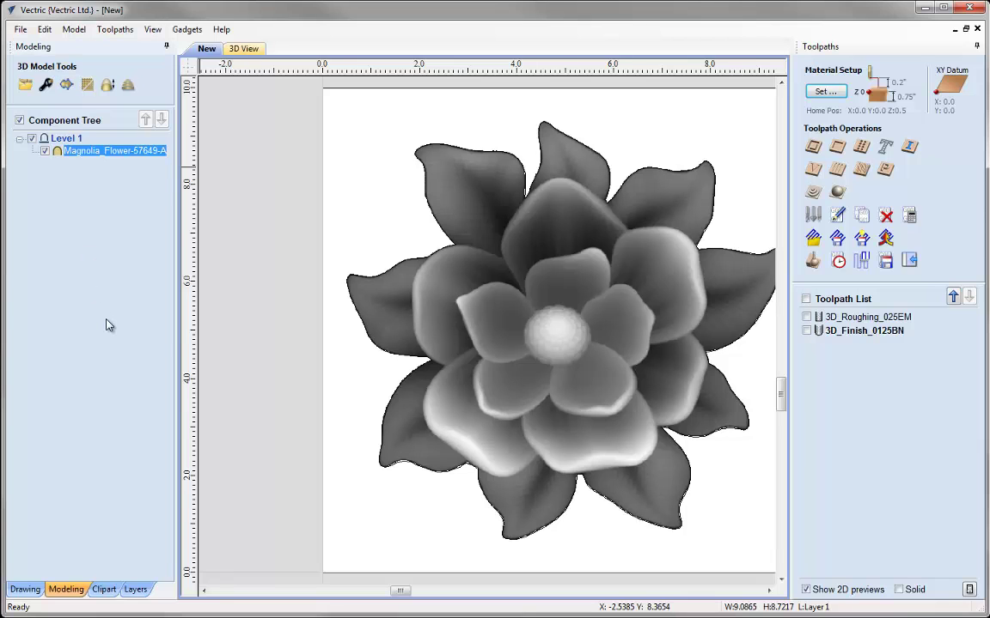
click(286, 303)
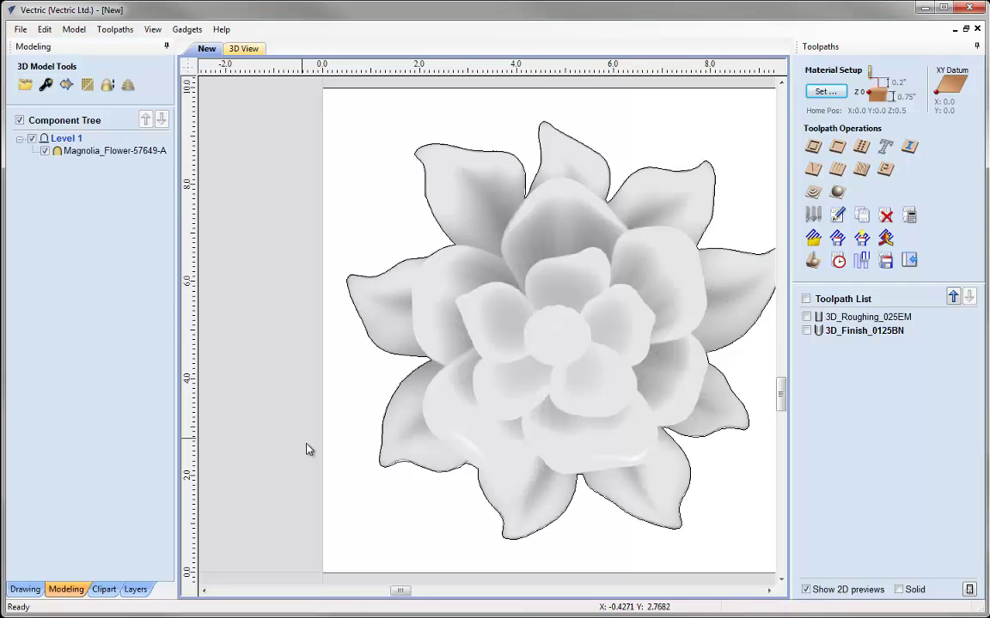
- Start a 2D profile toolpath on the flower's outline vector with a cut depth of 0.75 inches
click(409, 466)
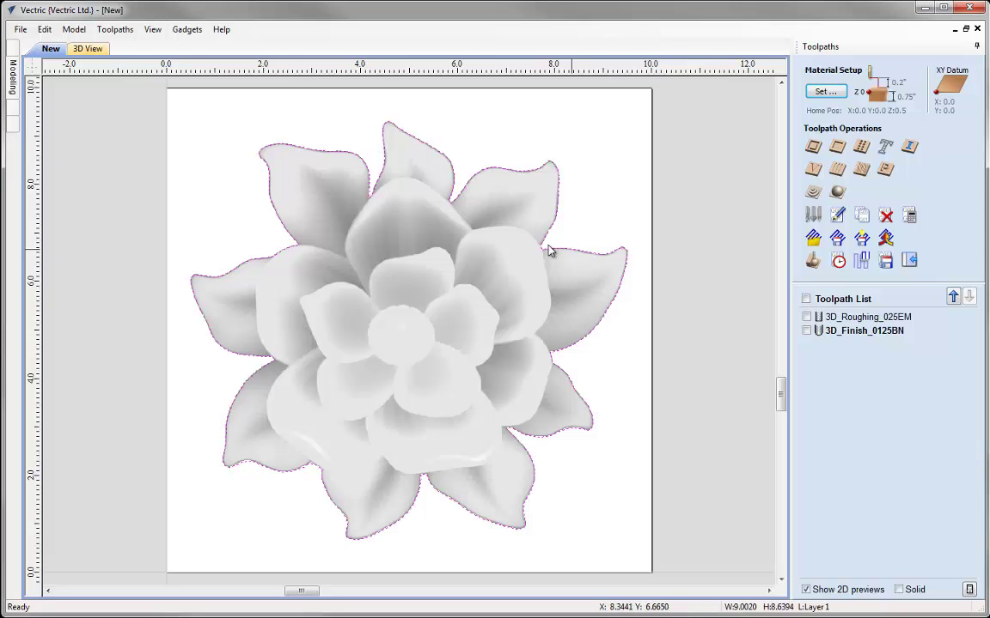
click(814, 148)
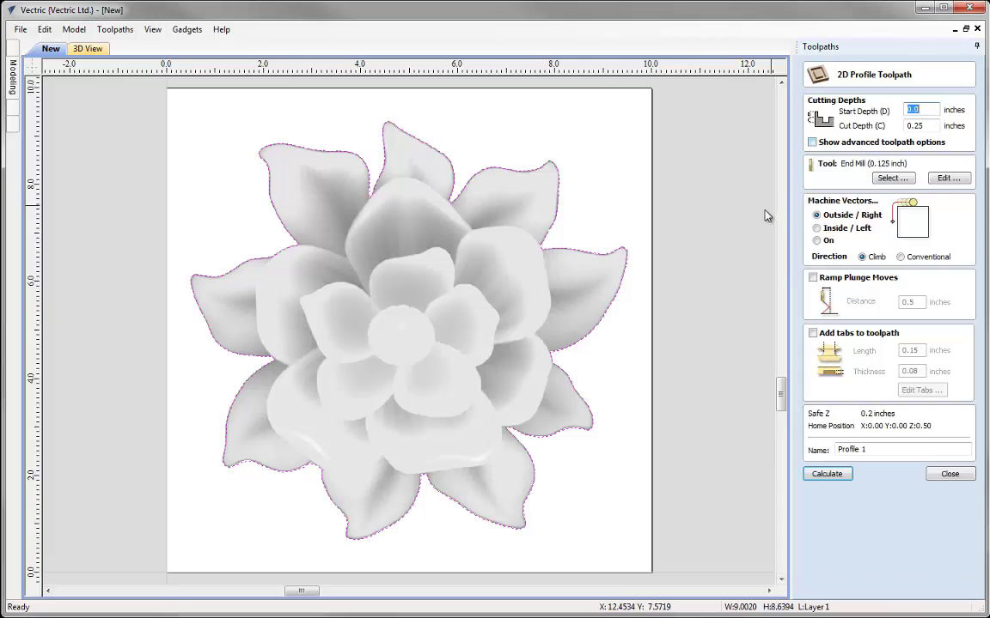
click(909, 126)
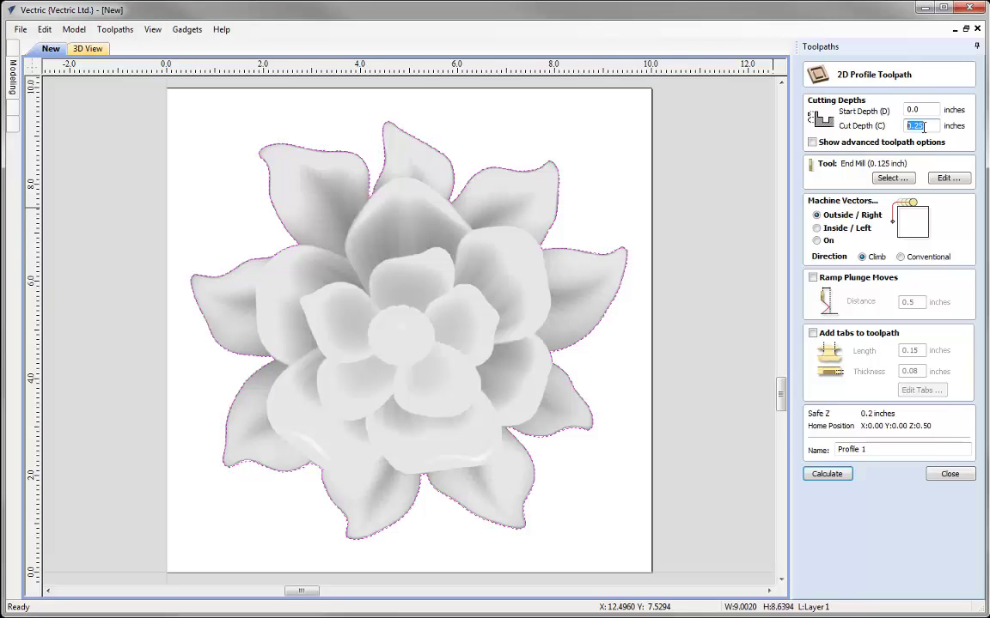
text(0.75)
- Choose the End Mill (0.25 inch) for the profile toolpath and set its pass depth to 0.25 inches
click(891, 178)
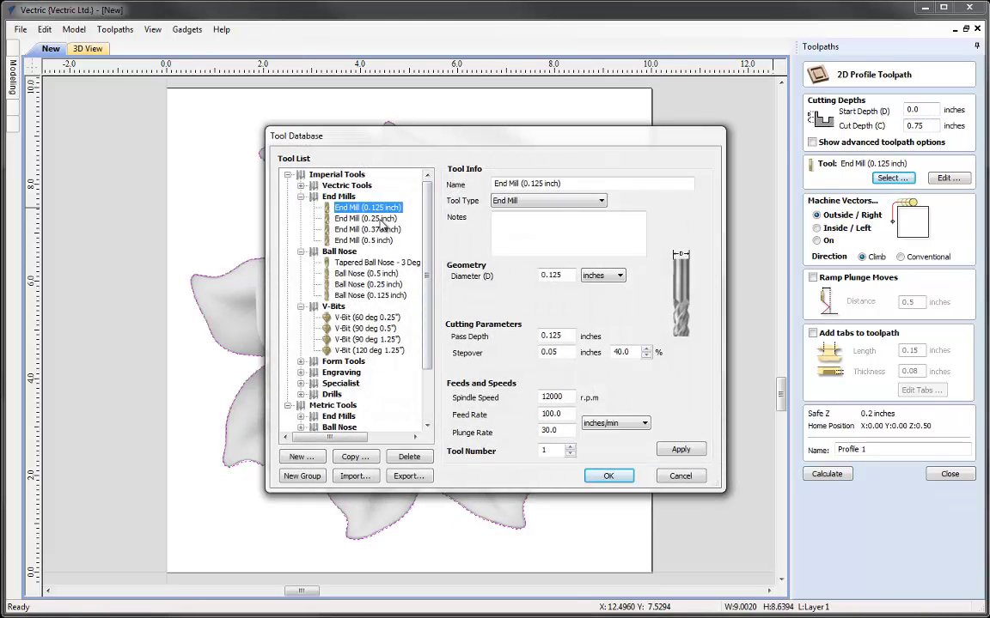
click(378, 219)
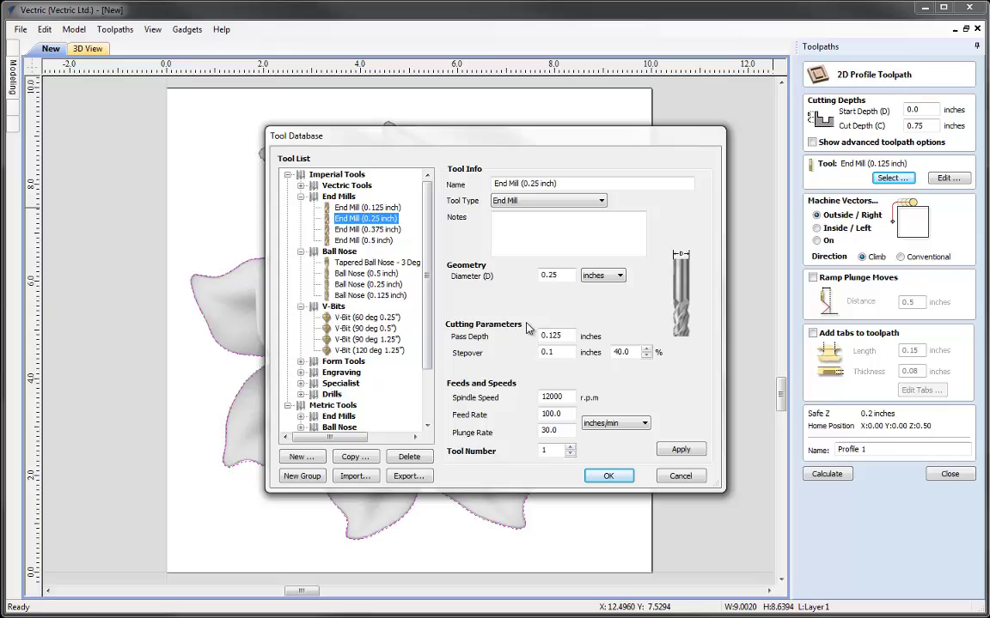
click(620, 475)
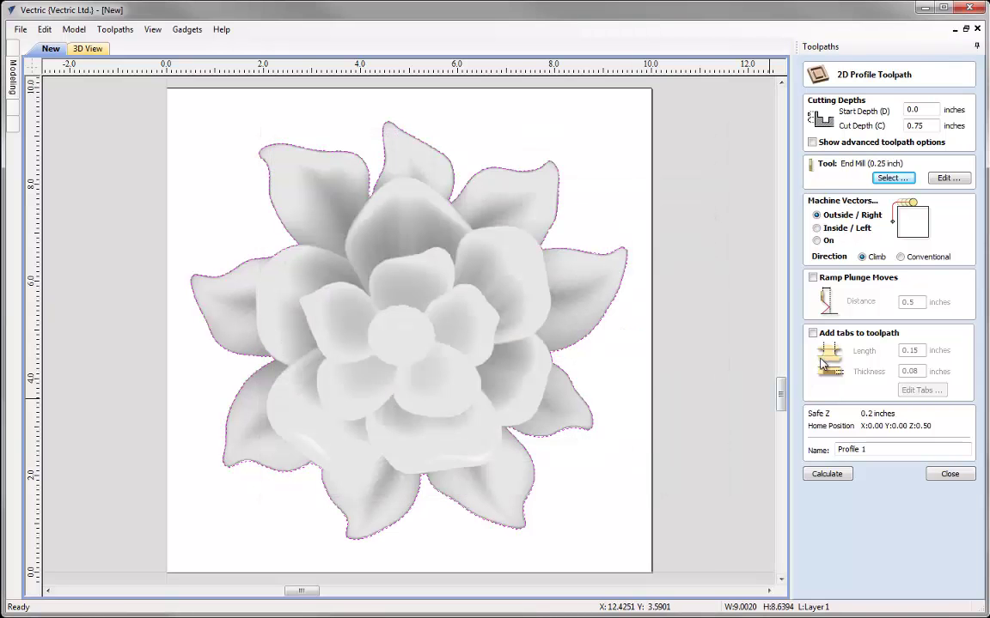
click(949, 177)
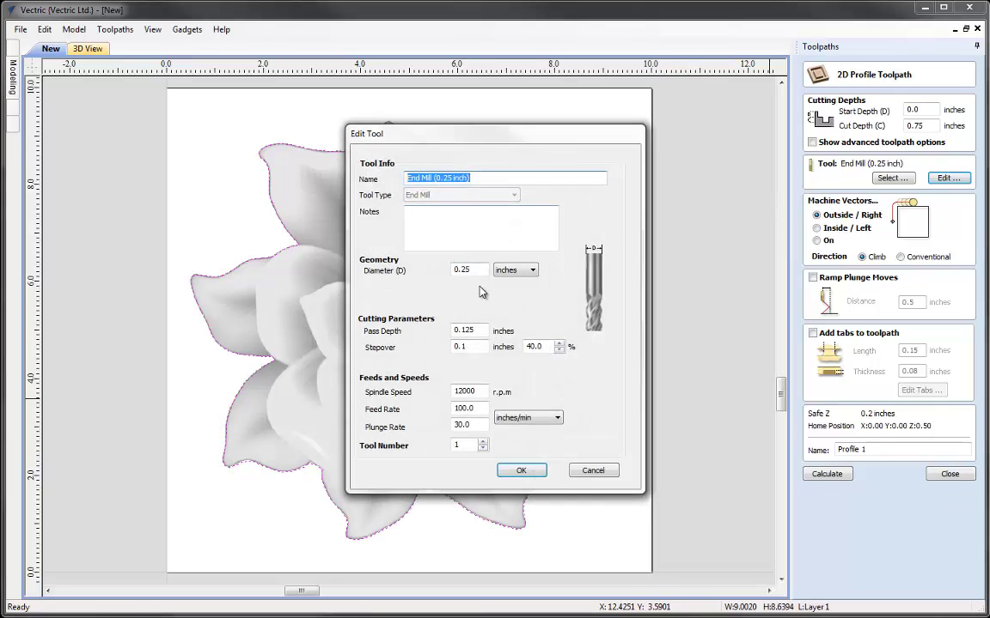
double_click(468, 330)
text(0.25)
click(516, 470)
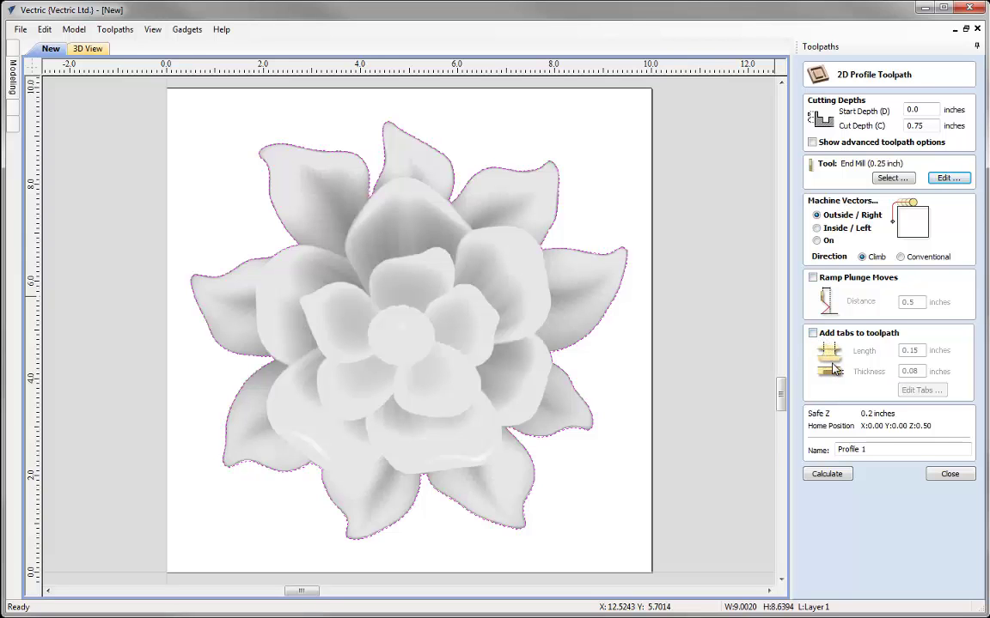
- Name the profile toolpath Profile_025EM and calculate it
click(873, 449)
key(BackSpace)
key(BackSpace)
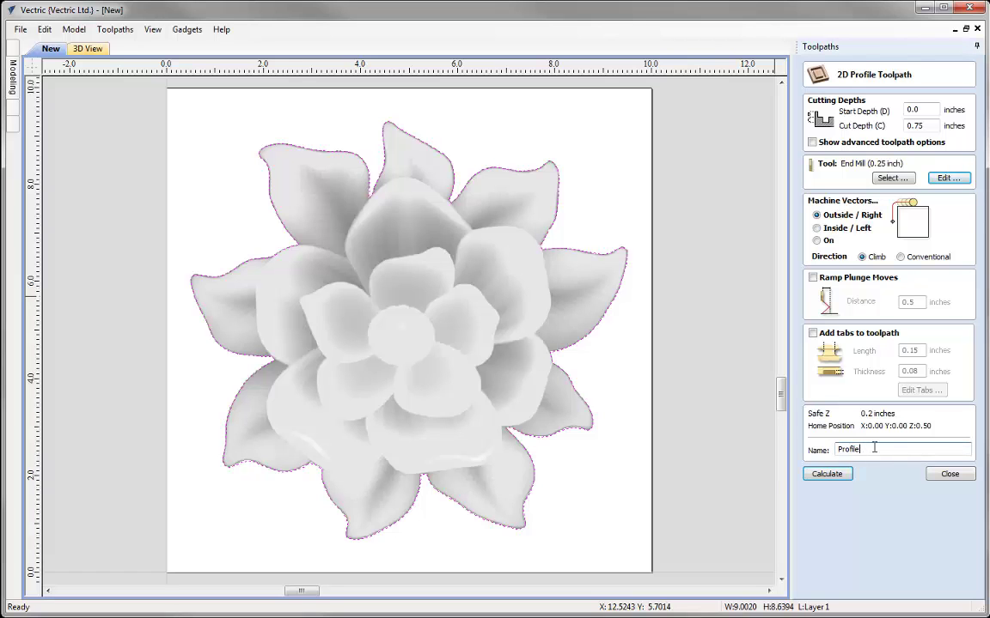
text(025EM)
click(830, 473)
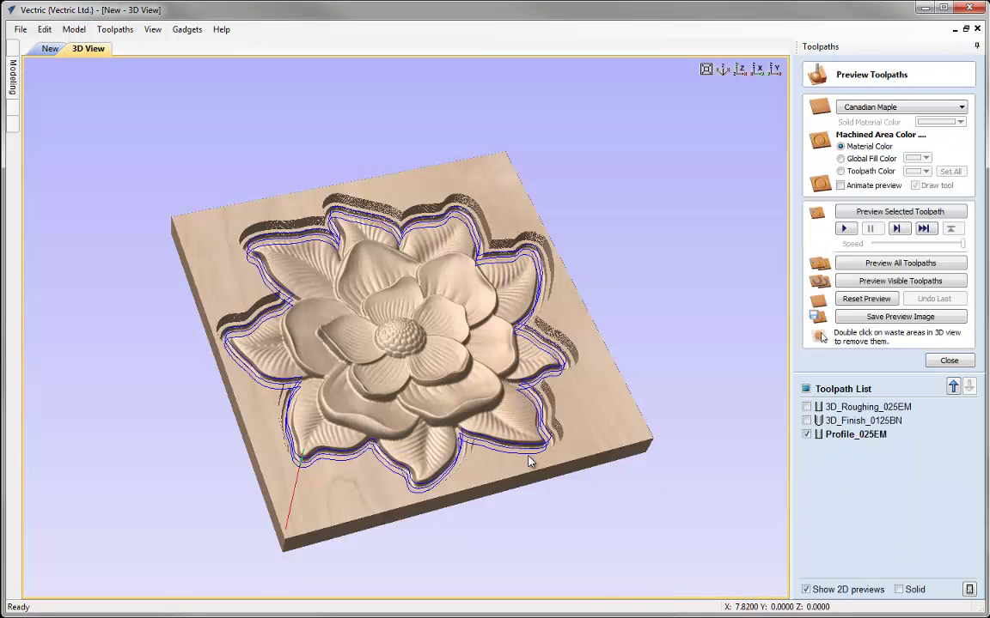
- Preview the Profile_025EM toolpath, remove the waste material around the simulated flower and close the preview
click(876, 213)
drag(436, 299, 447, 366)
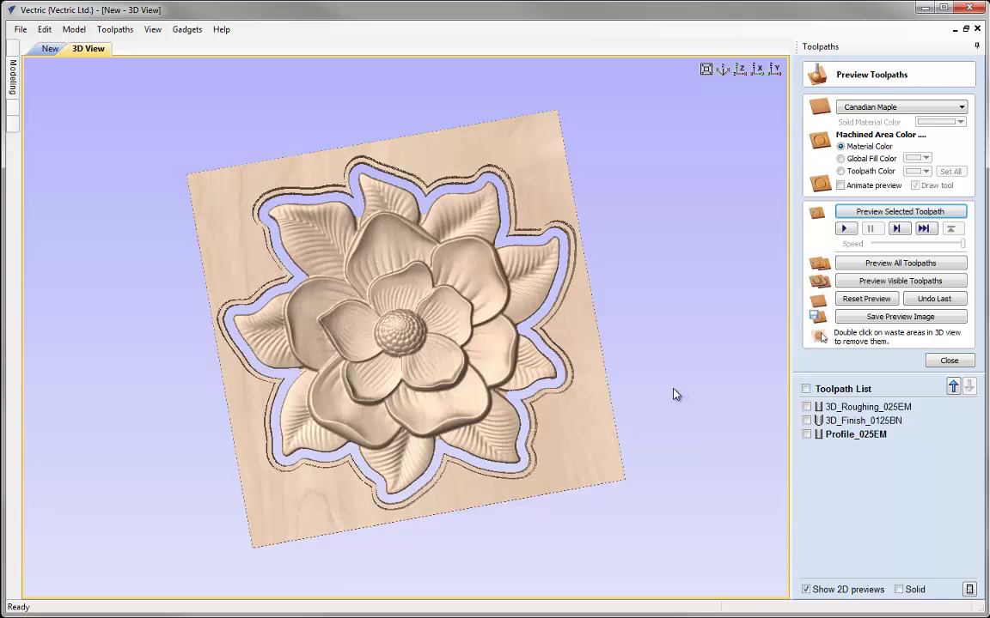
scroll(375, 368, up, 4)
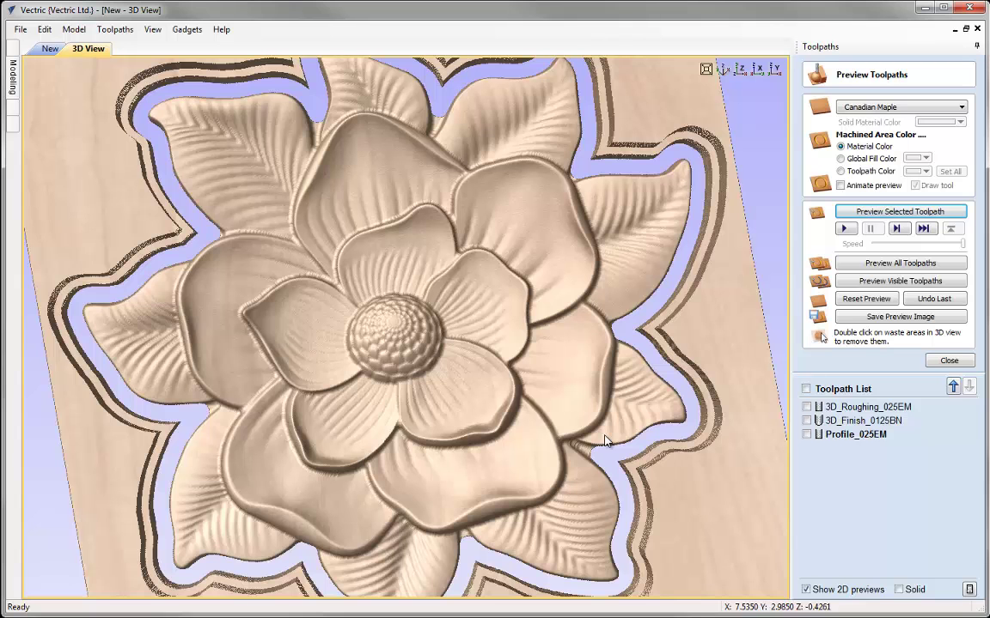
click(723, 69)
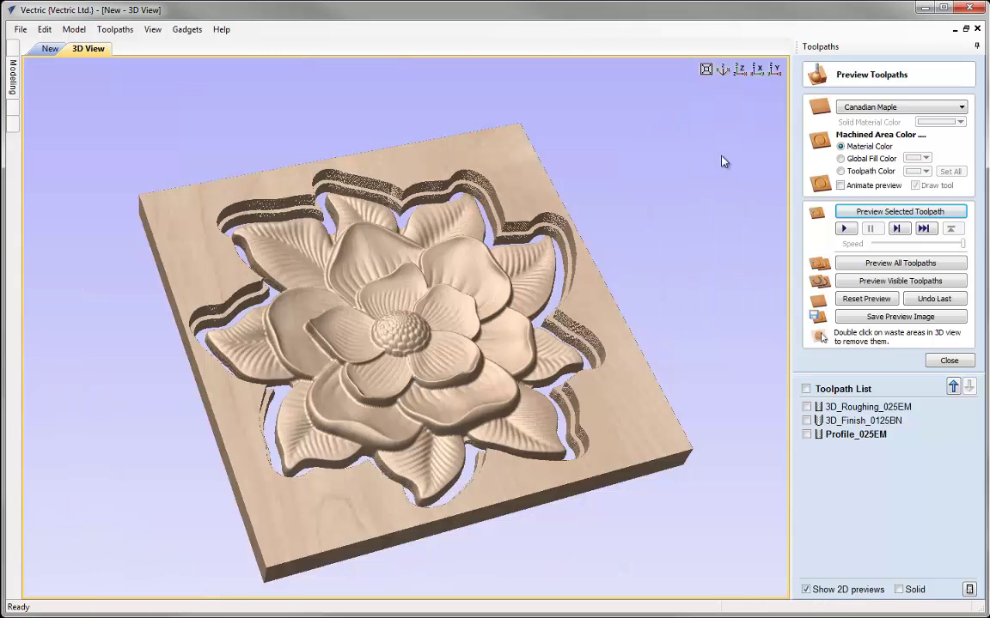
double_click(612, 418)
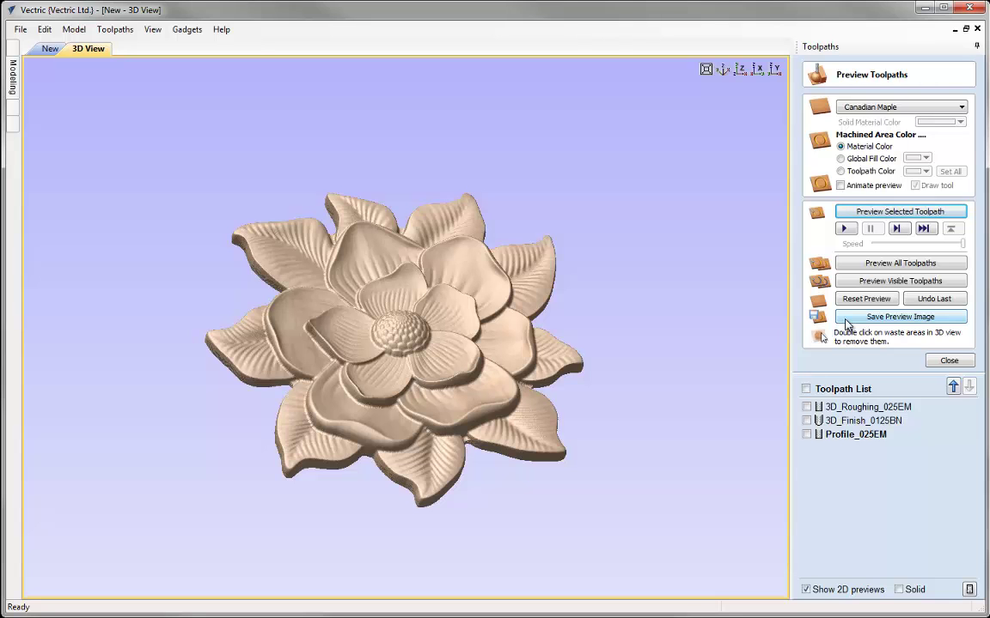
click(933, 360)
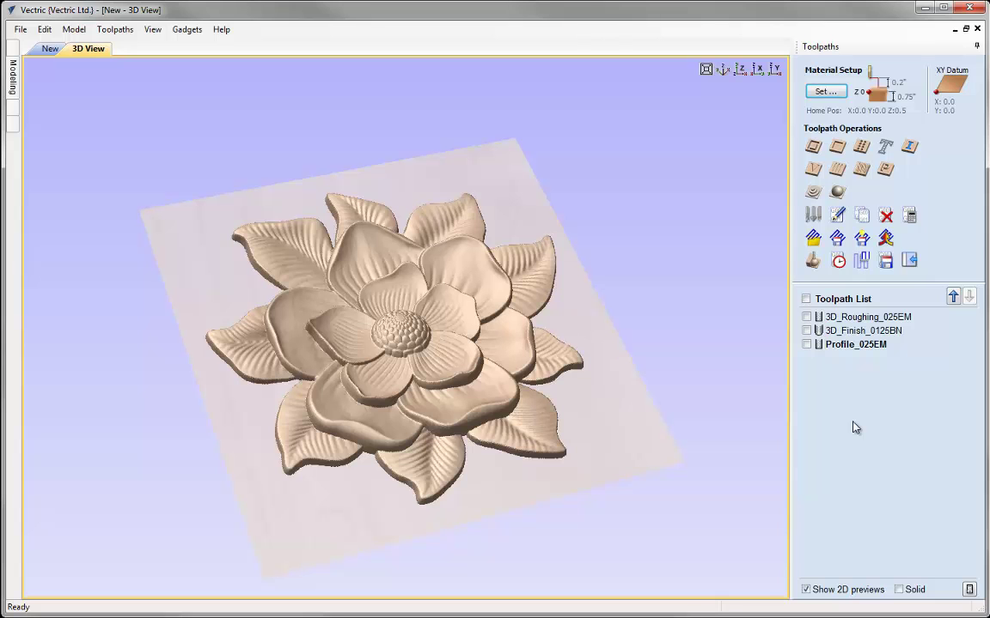
- Set up 3D_Roughing_025EM for output as a separate file with the G Code (inch) (*.tap) post processor
click(864, 317)
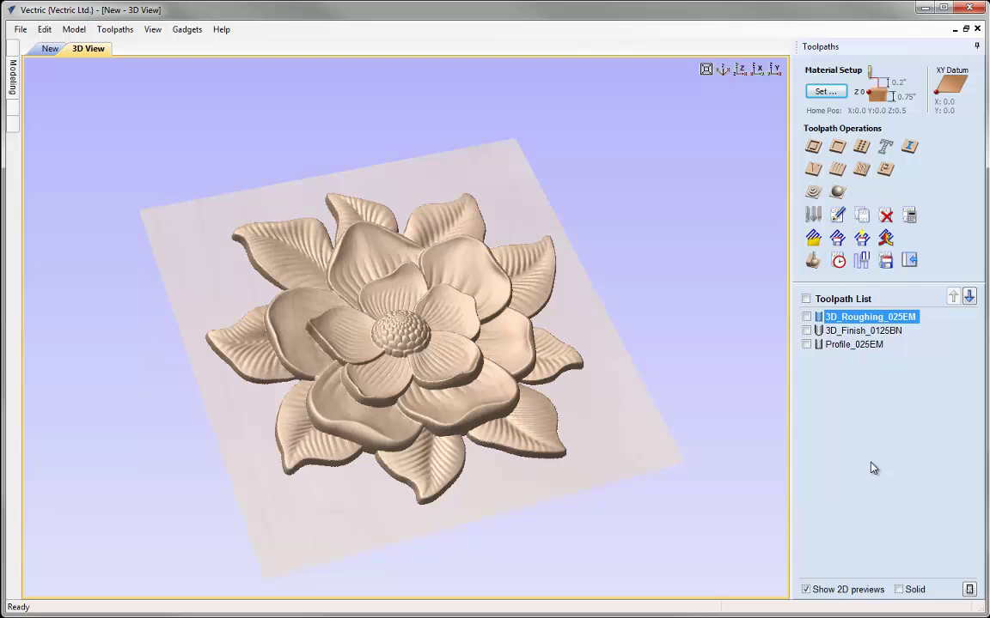
click(886, 262)
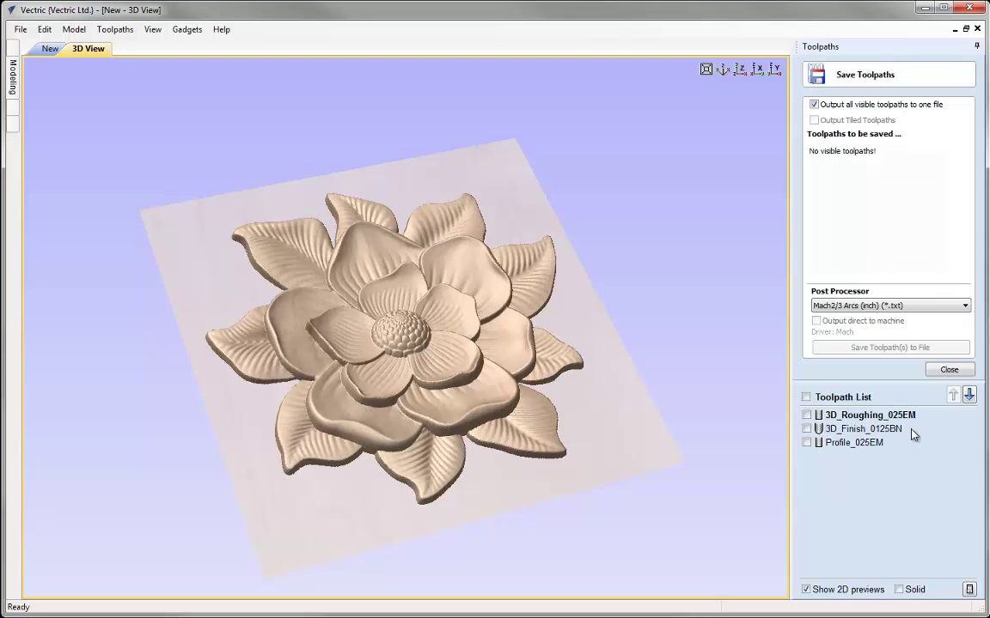
click(813, 104)
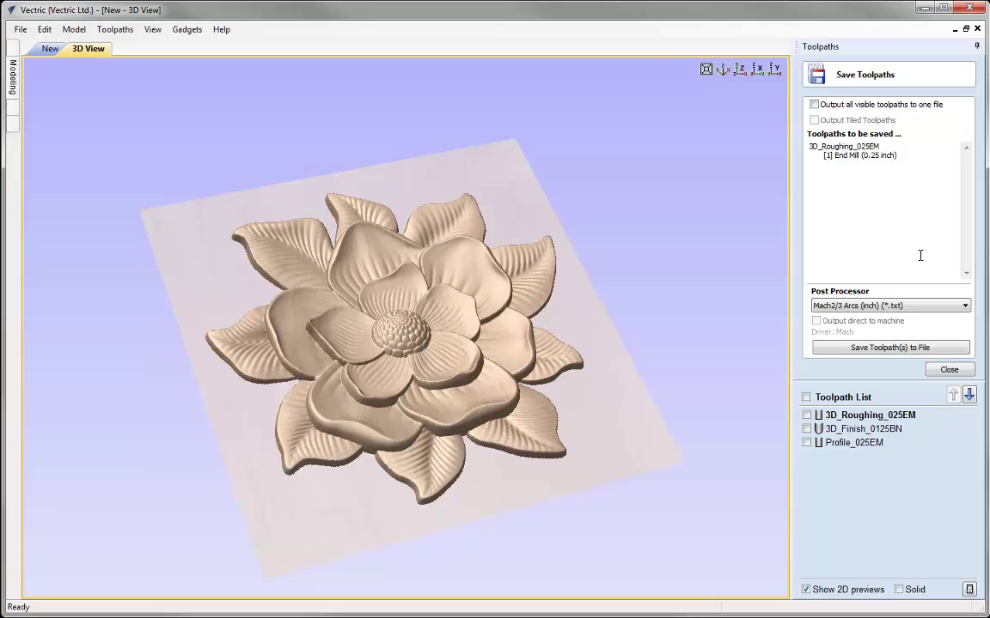
click(964, 306)
click(966, 414)
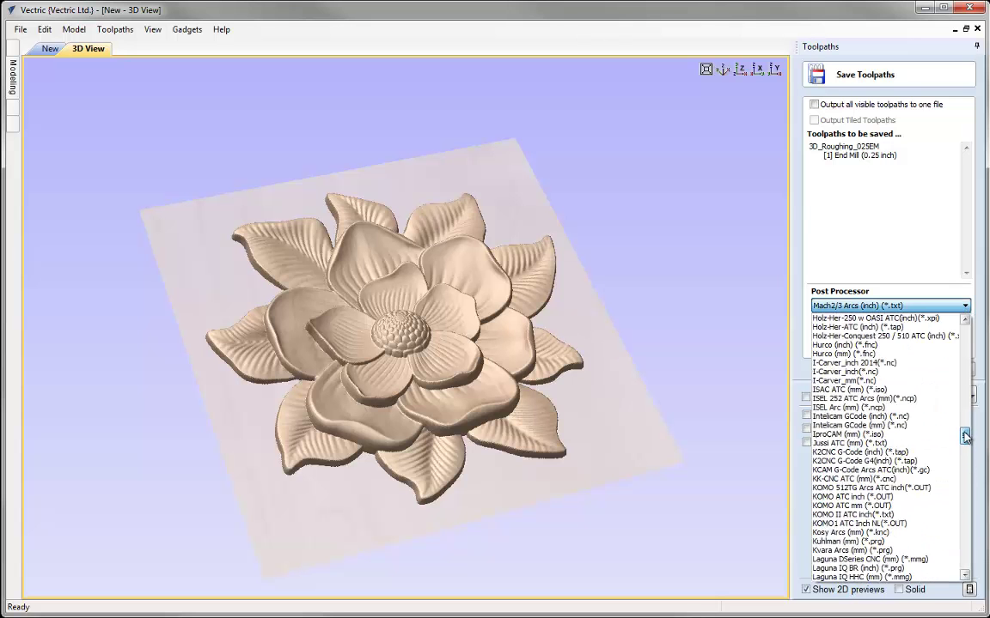
drag(967, 418, 966, 404)
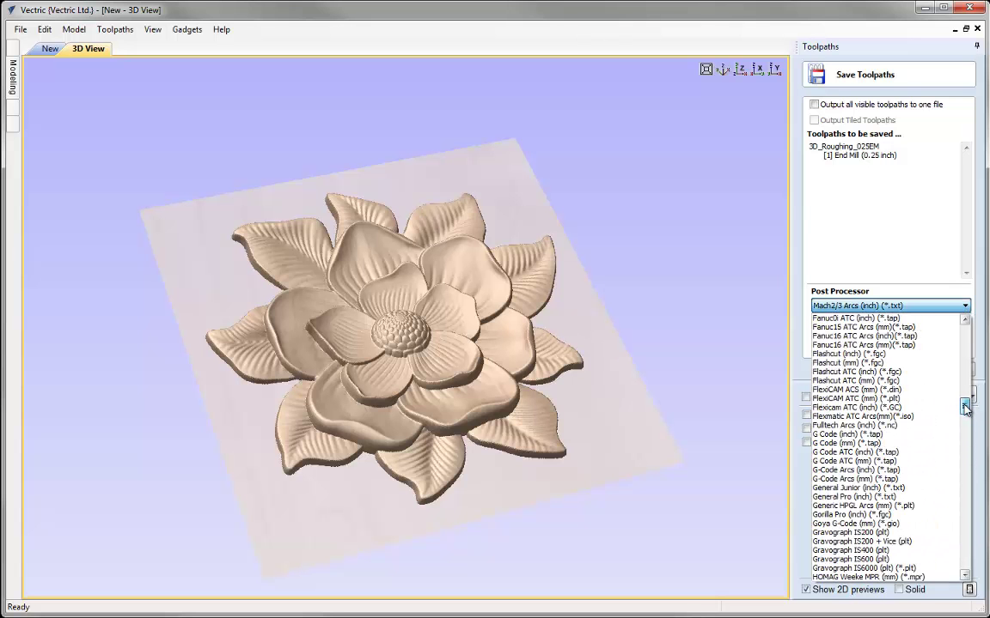
click(878, 436)
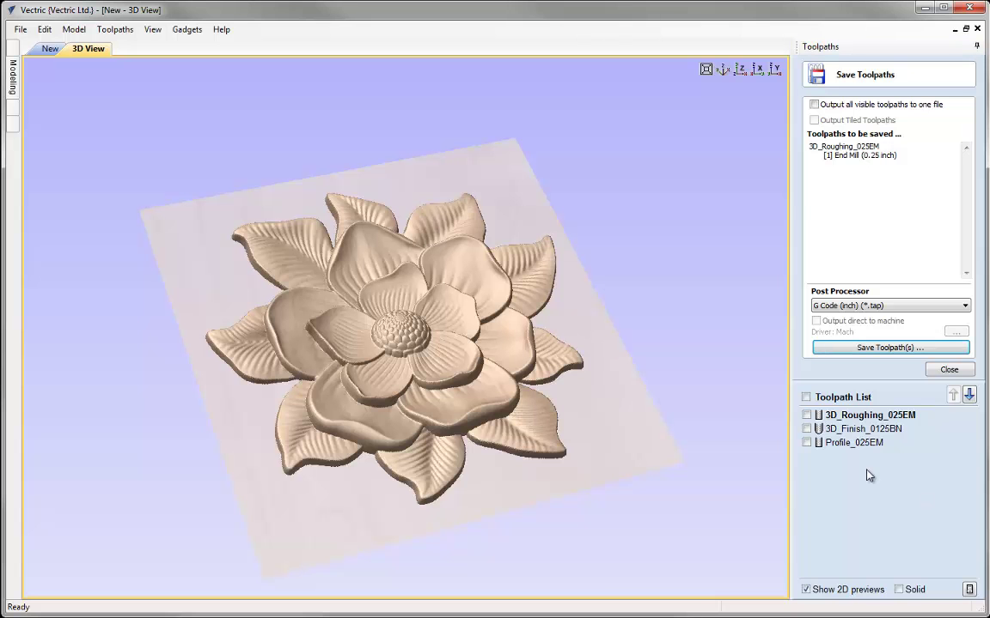
- Check the roughing toolpath's output file name without saving, review the finishing and profile toolpaths for output, and close toolpath saving
click(820, 348)
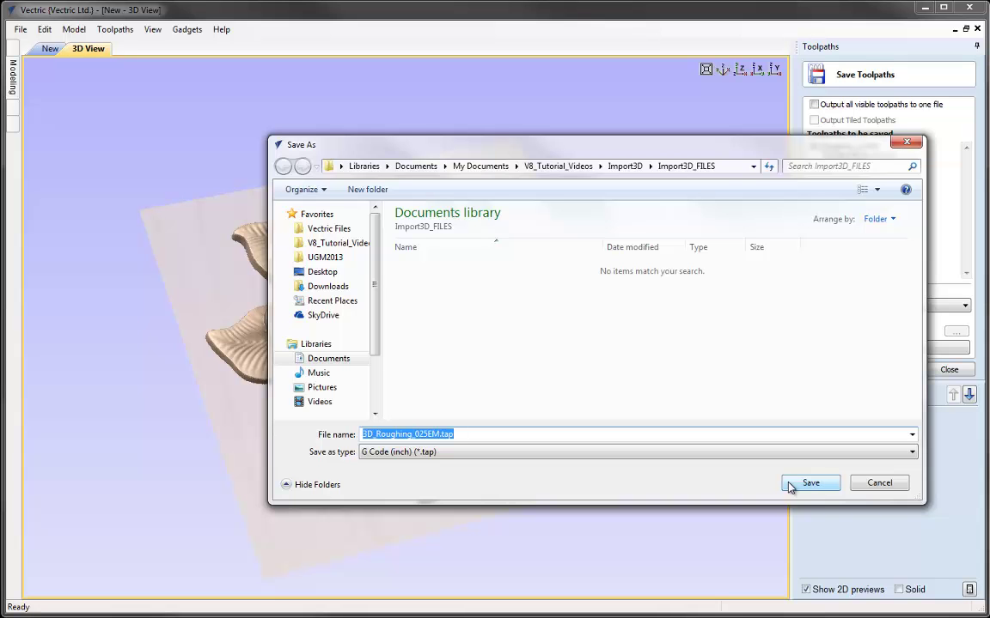
click(877, 483)
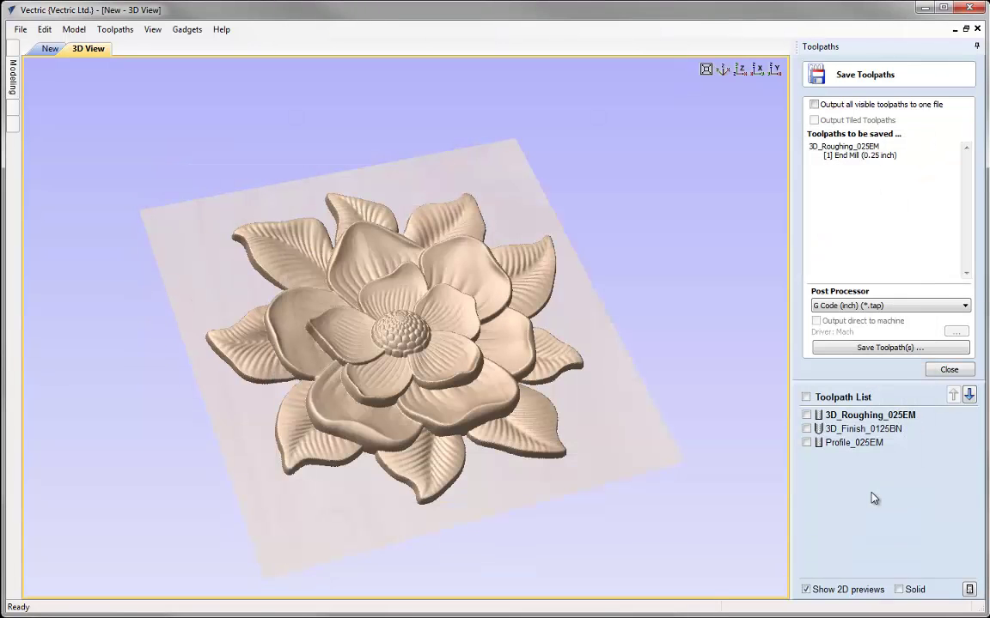
click(865, 429)
click(880, 348)
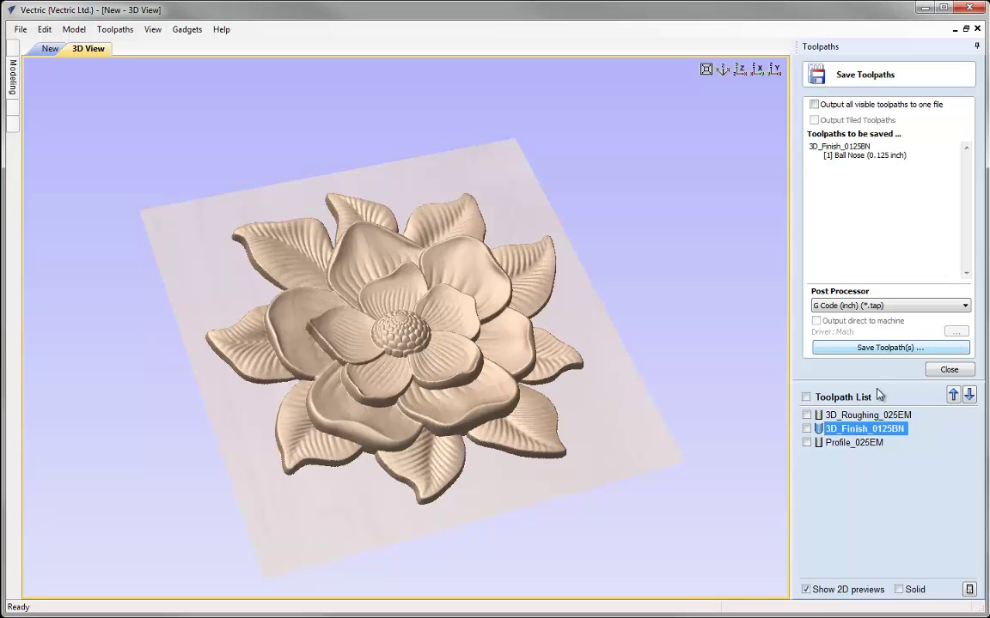
click(859, 443)
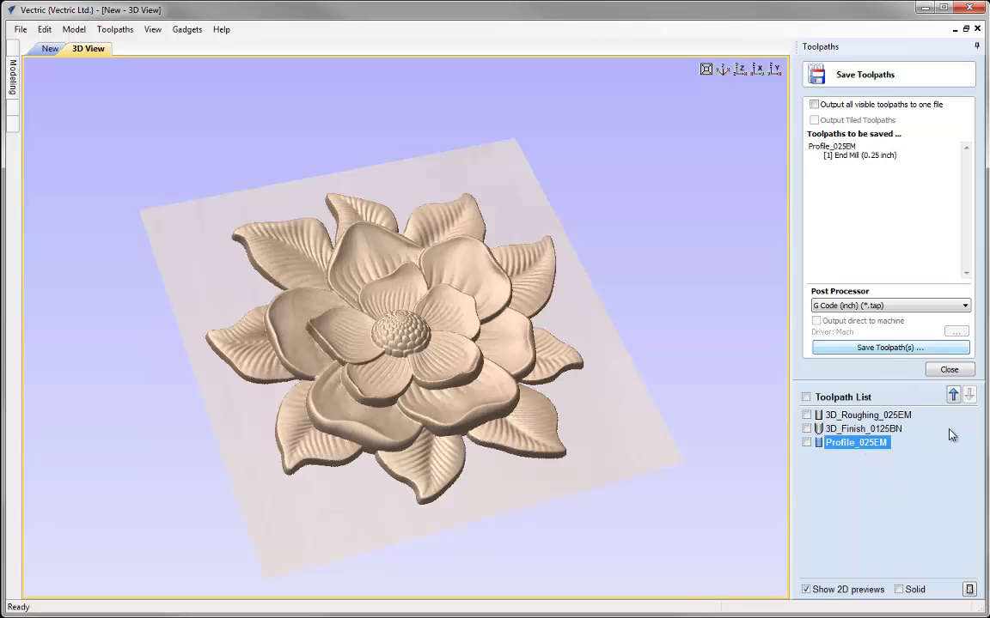
click(816, 455)
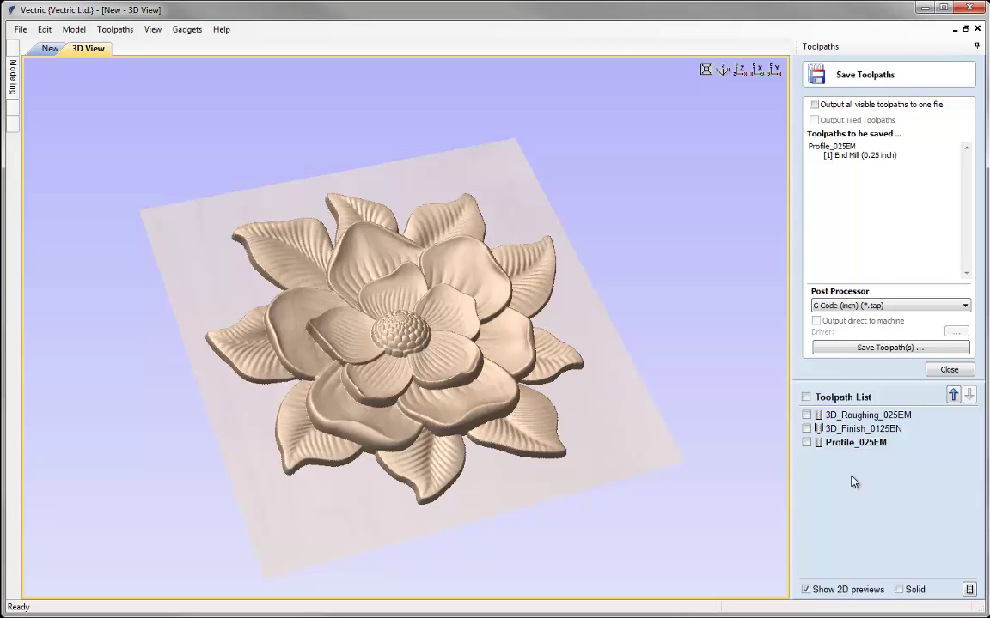
click(942, 369)
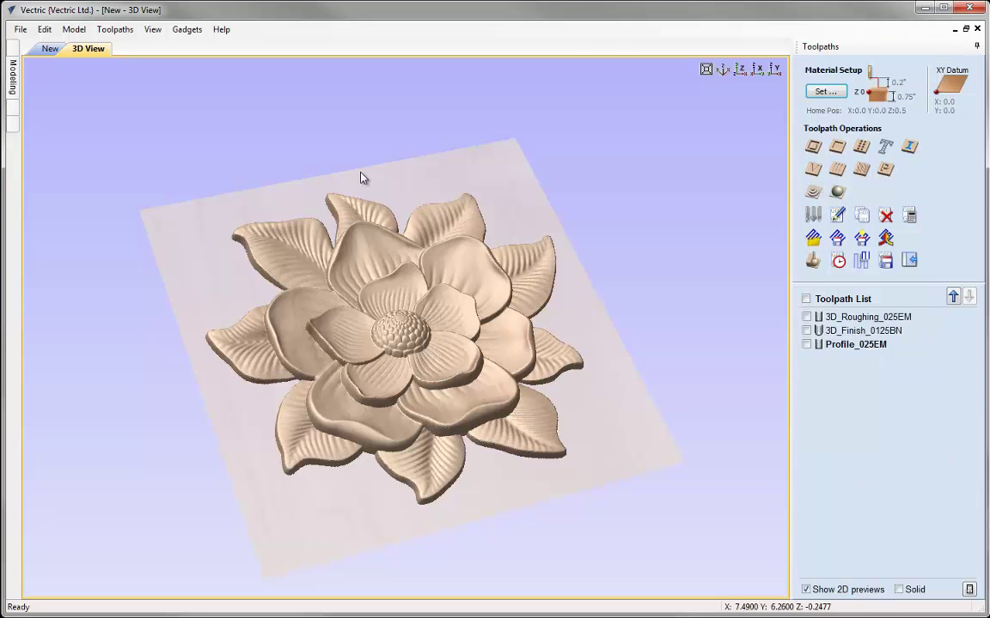
- Save the job as Import3D_TOOLPATH in the Import3D_FILES folder as a VCarve file
click(20, 30)
click(57, 104)
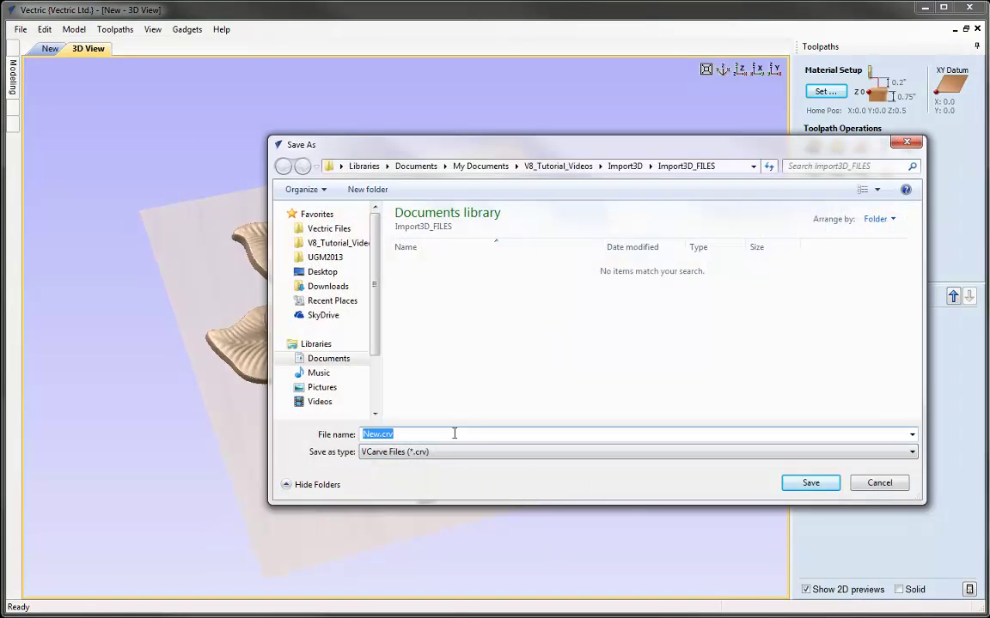
text(Impot)
key(BackSpace)
text(rt3D_TOOLPATH)
click(809, 483)
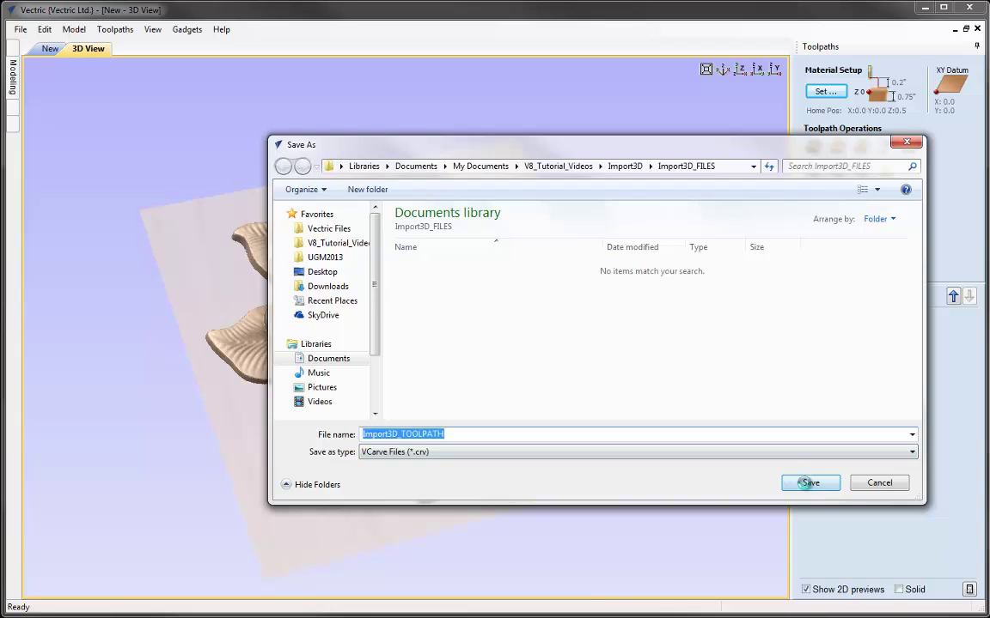